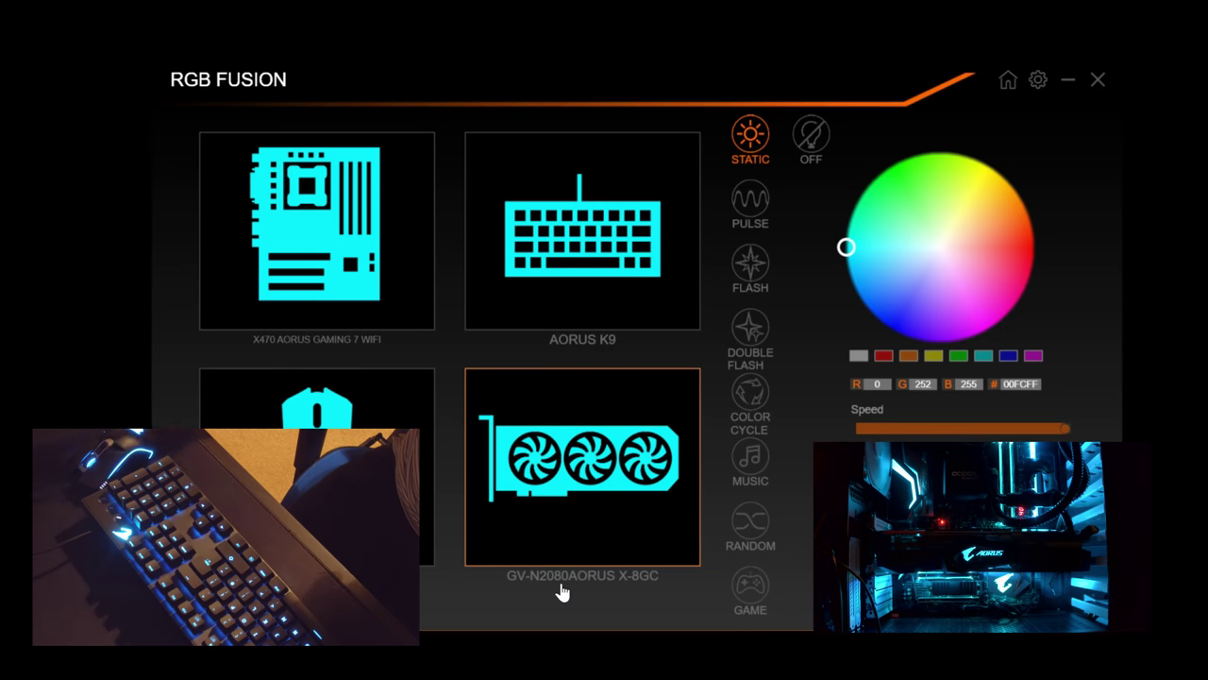
click(577, 568)
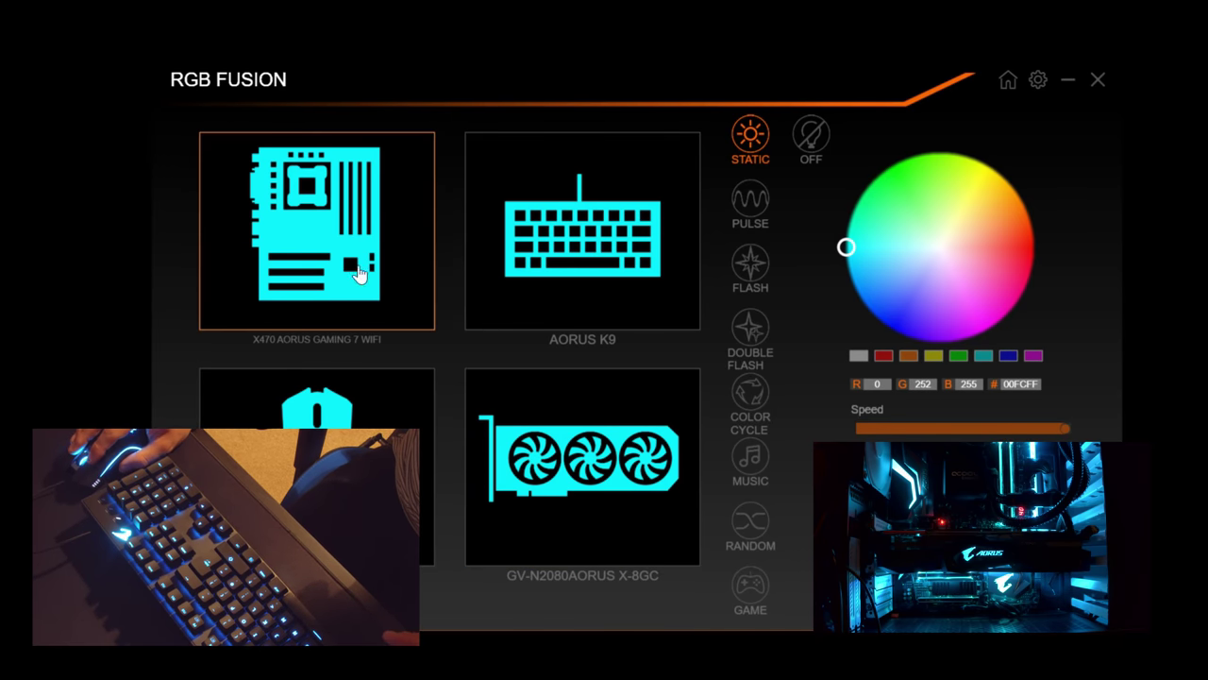
click(292, 257)
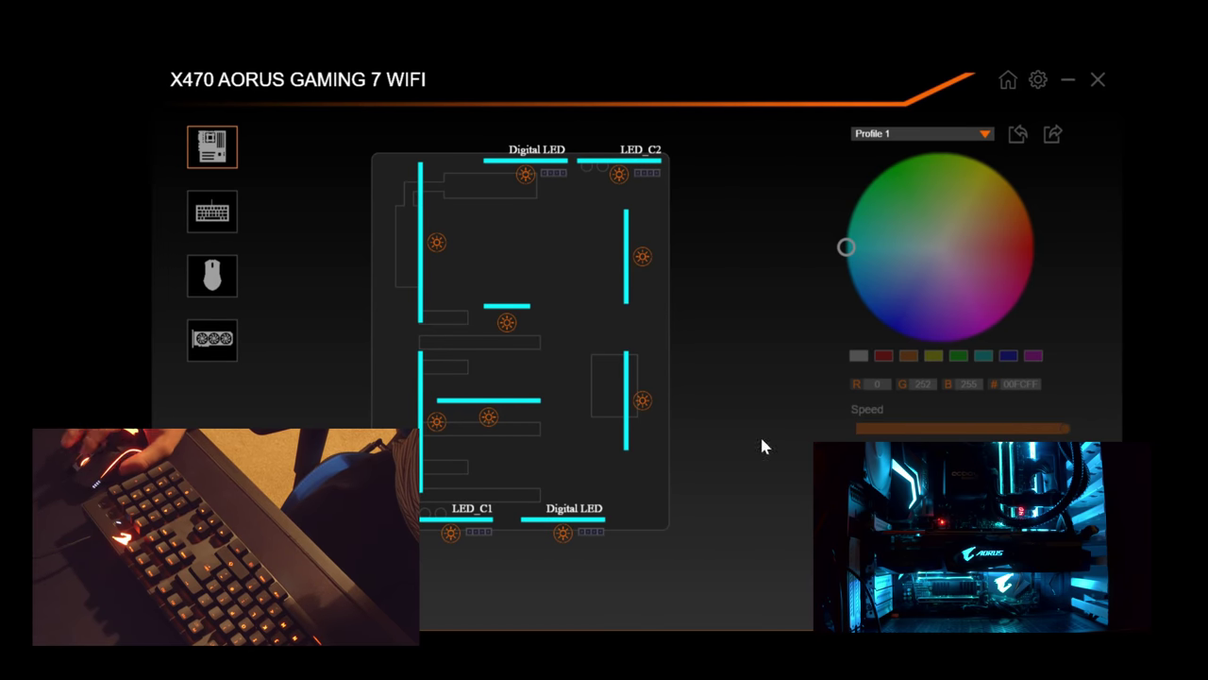
click(1008, 83)
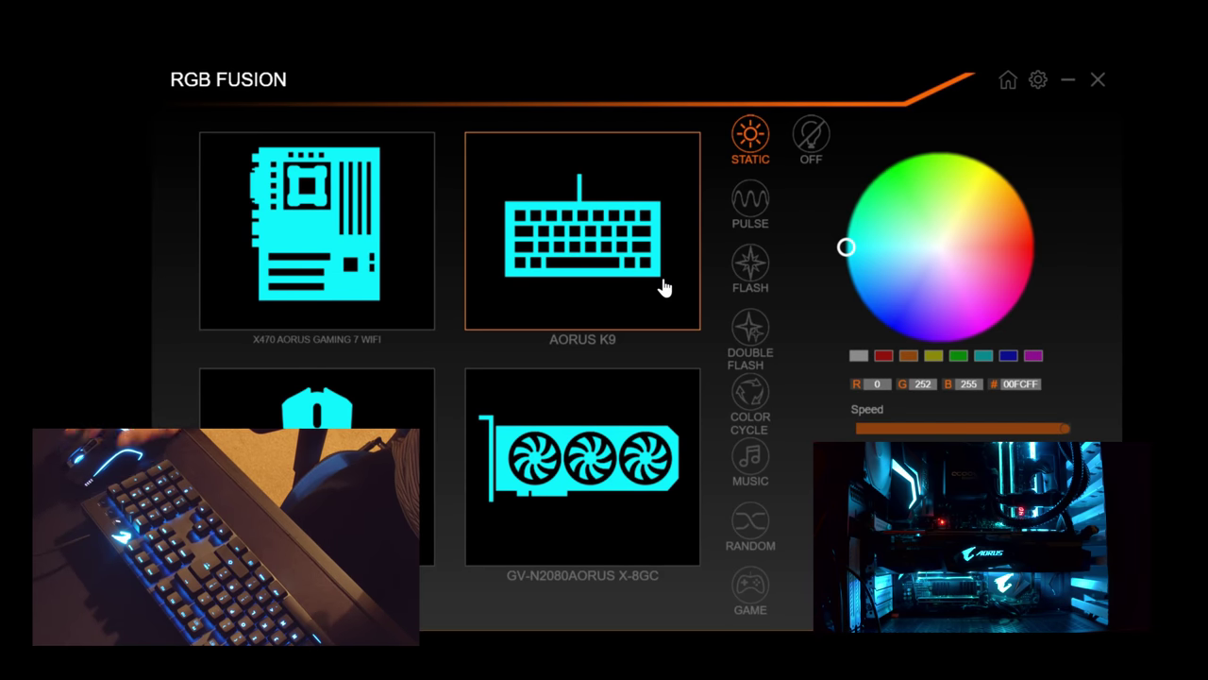
Step: Preview Pulse, Flash, Double Flash and Color Cycle on all devices, then switch to Game mode
click(760, 213)
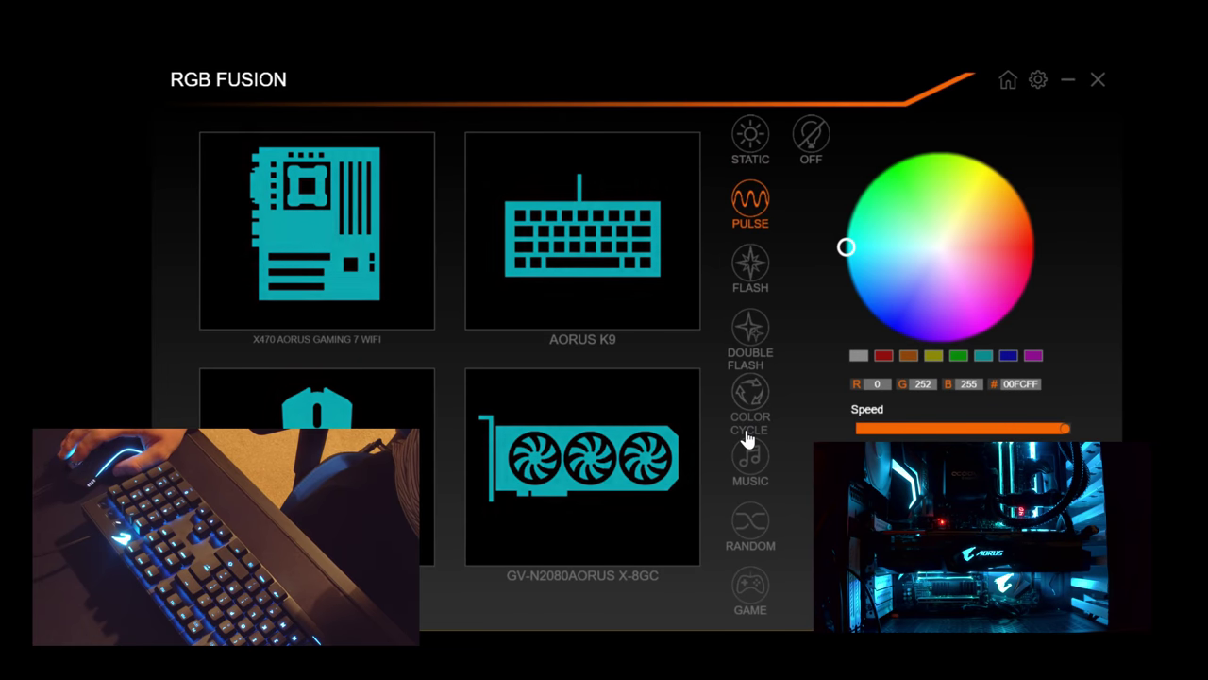
click(750, 269)
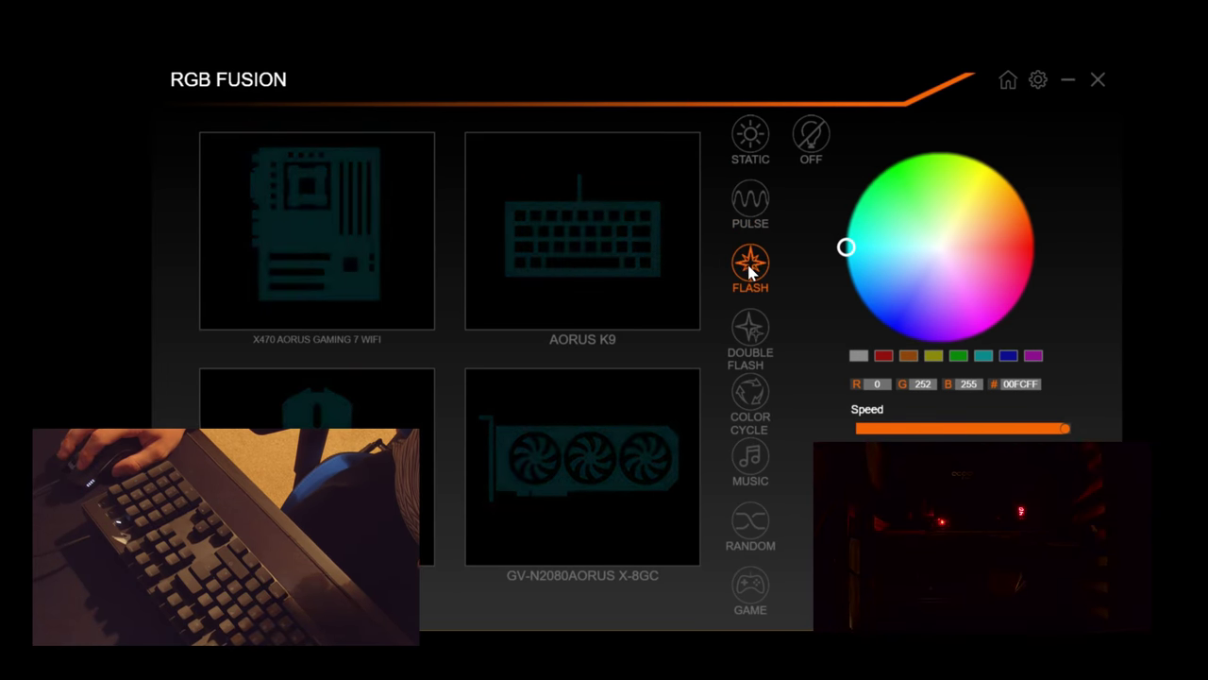
click(760, 326)
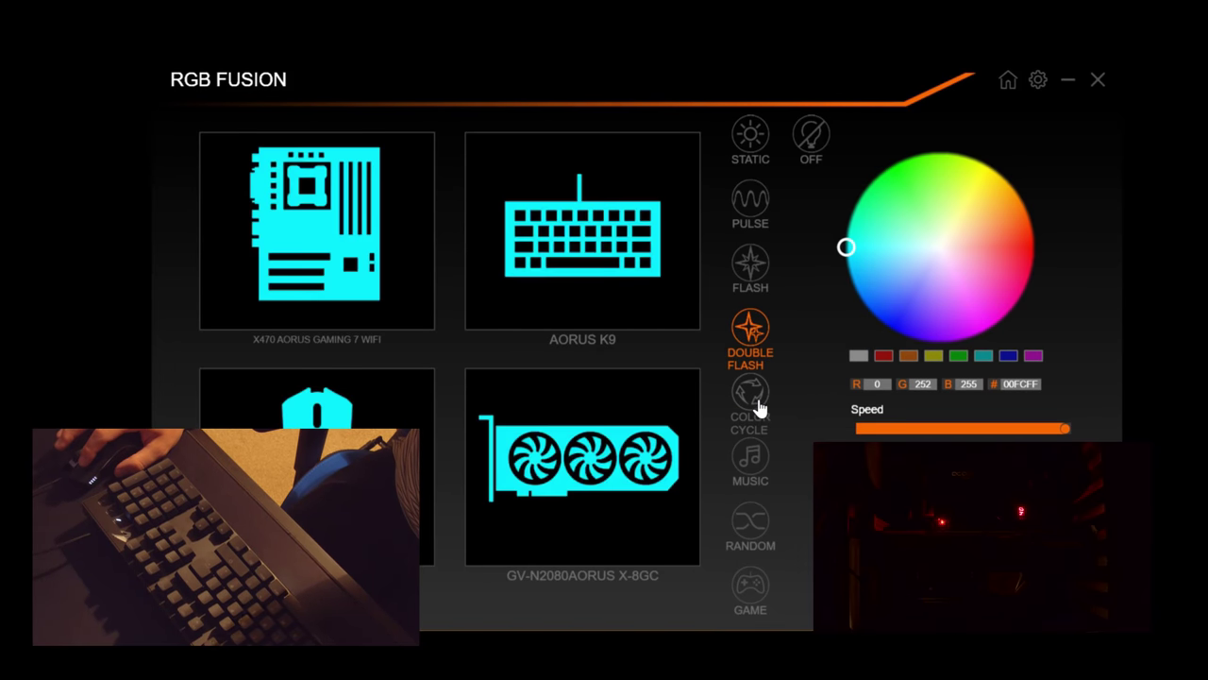
click(759, 406)
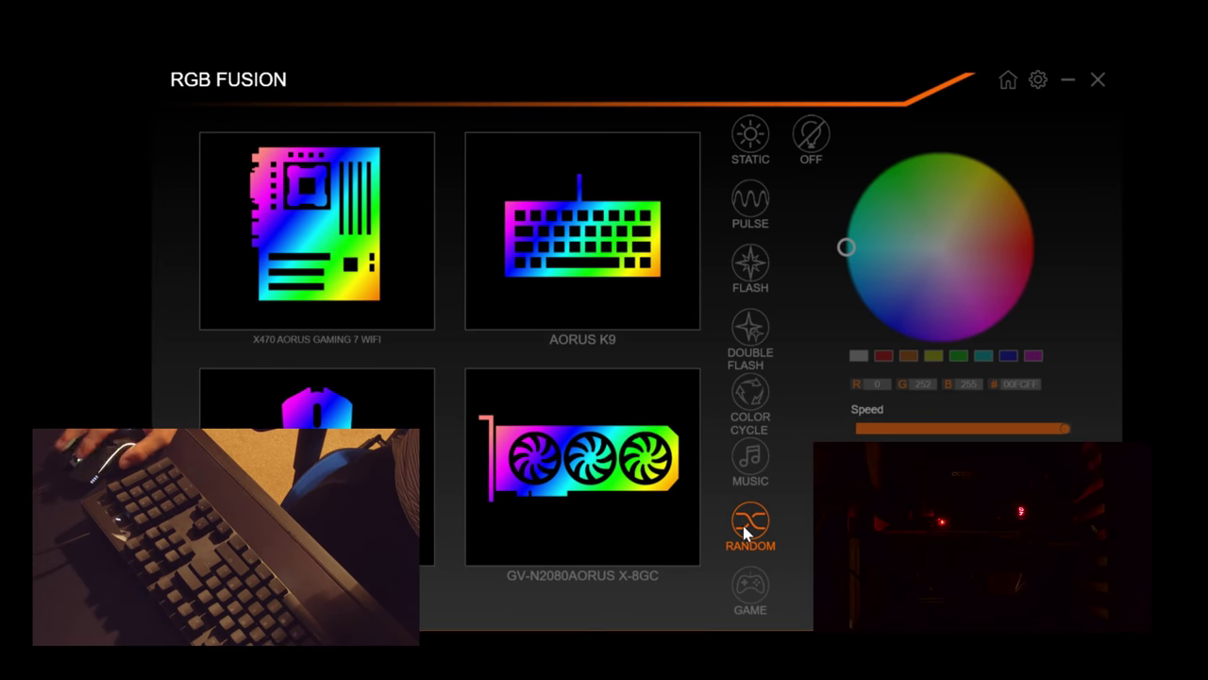
click(740, 591)
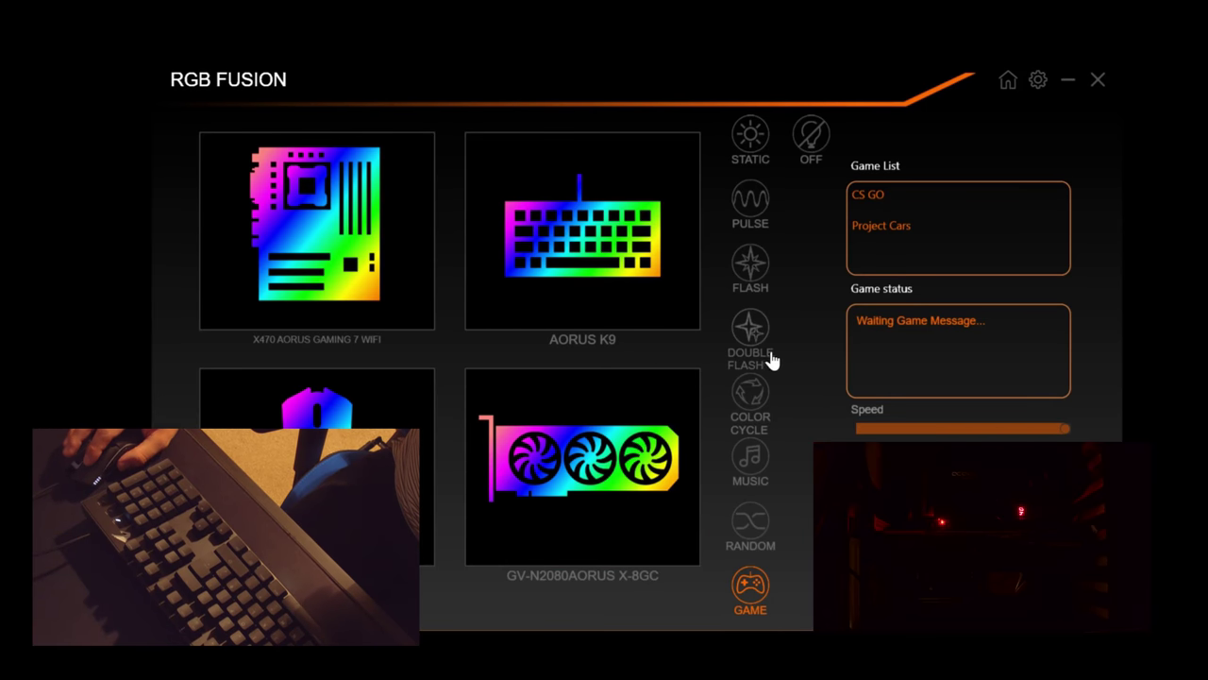
Step: Switch all four devices back to the Static lighting effect
click(759, 146)
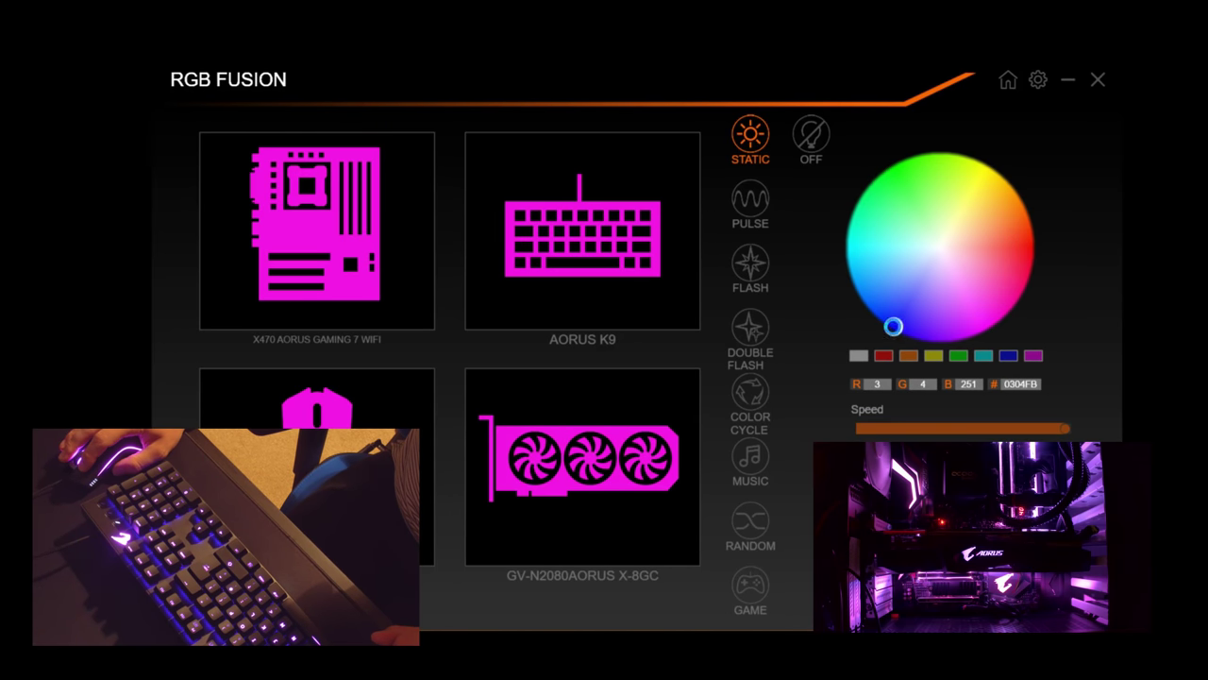
Step: Try blue, then white and red as the lighting colour on all devices
click(892, 327)
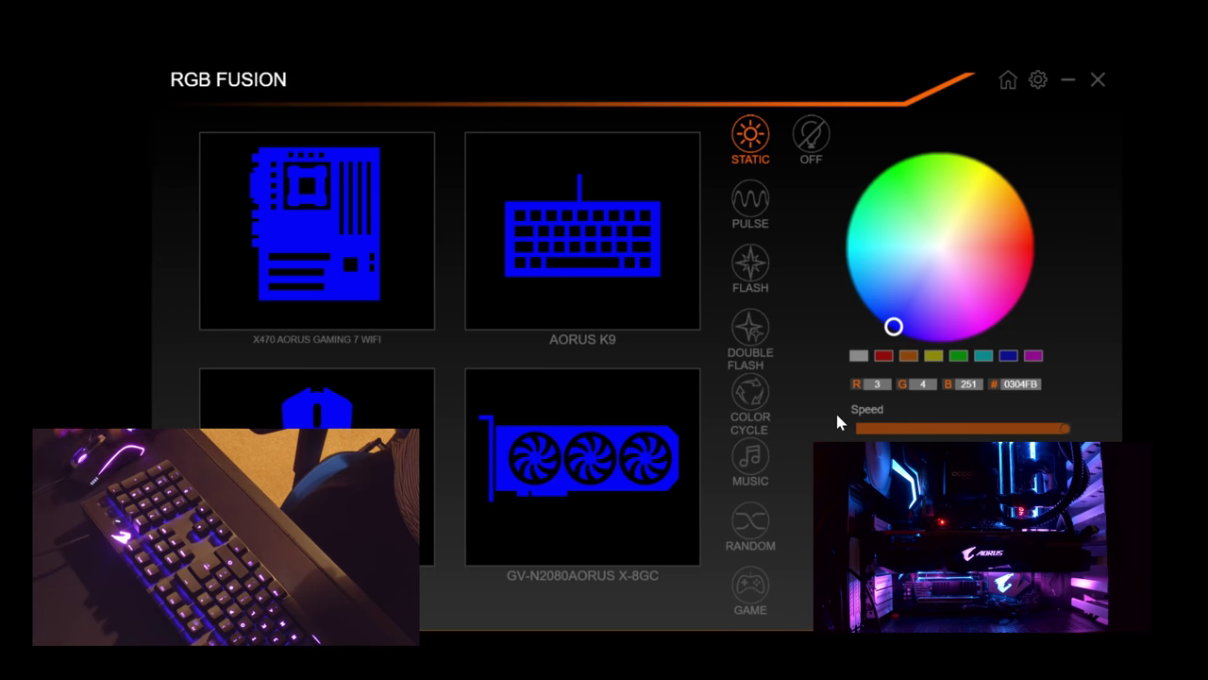
click(885, 322)
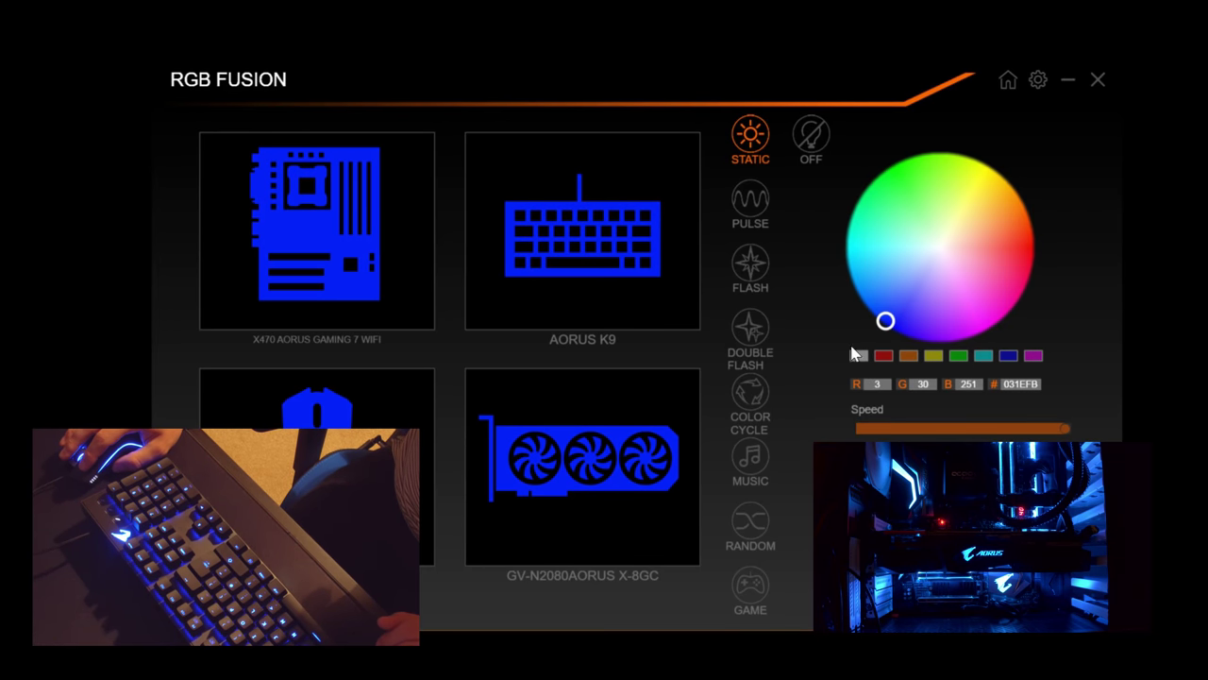
click(859, 357)
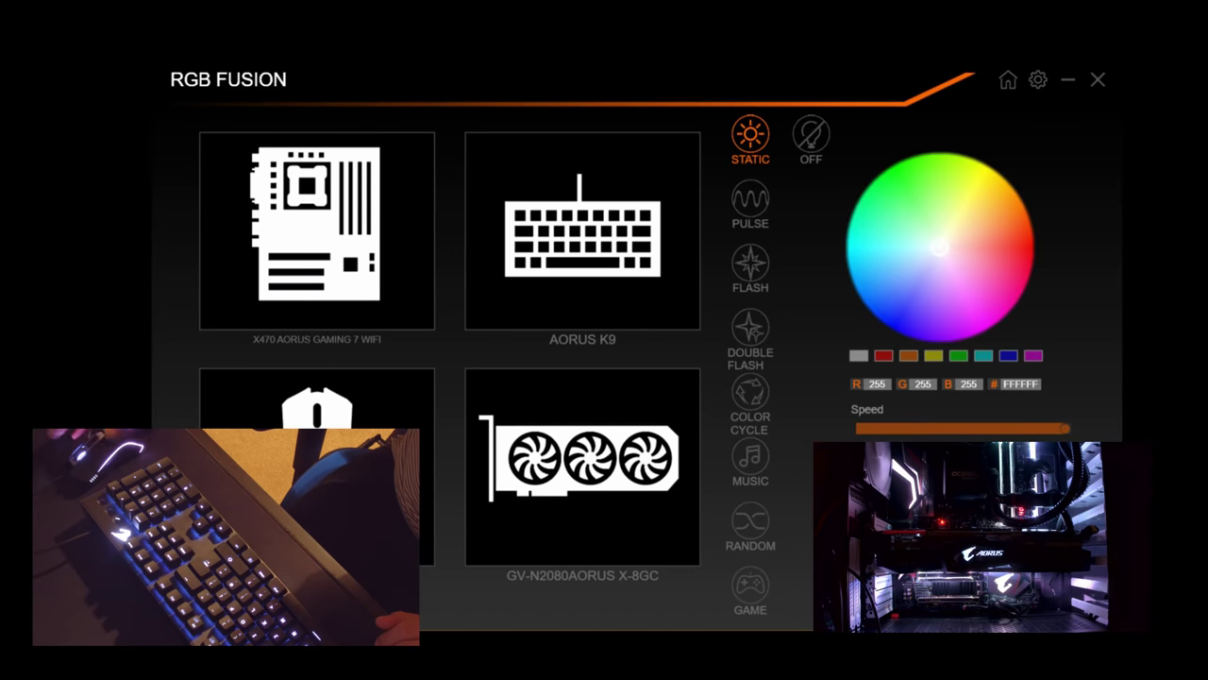
click(884, 355)
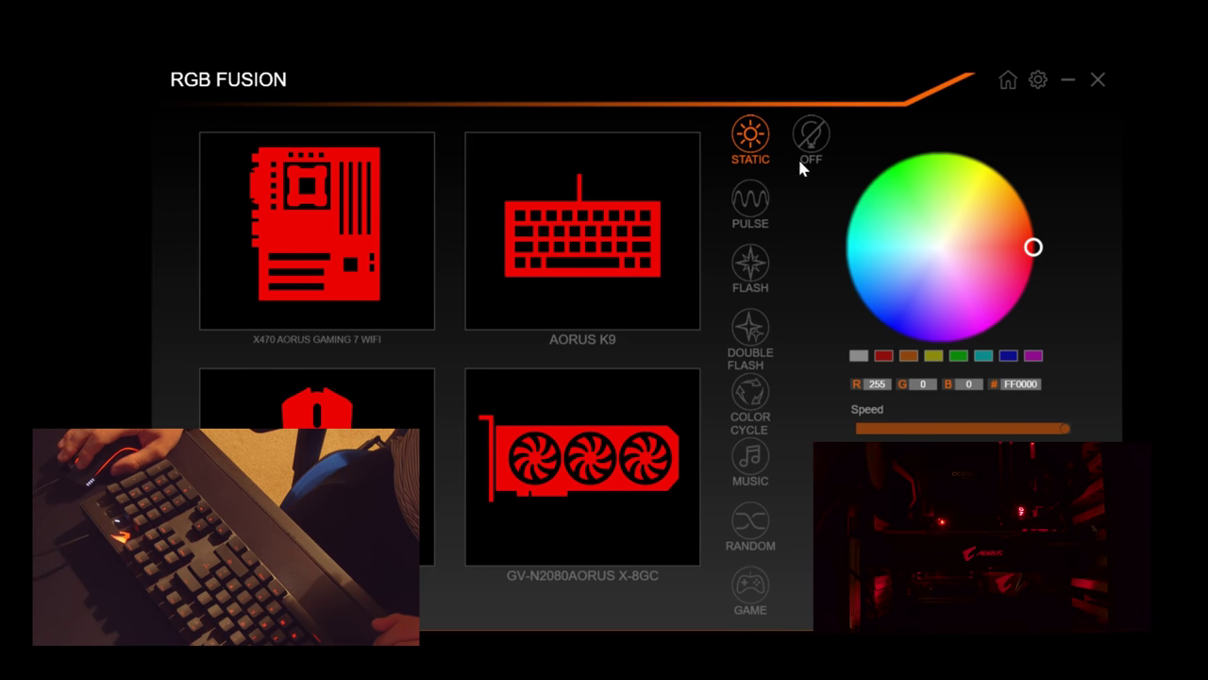
Step: Turn lighting off, back to Static, and set it to cyan 00FEFF
click(824, 146)
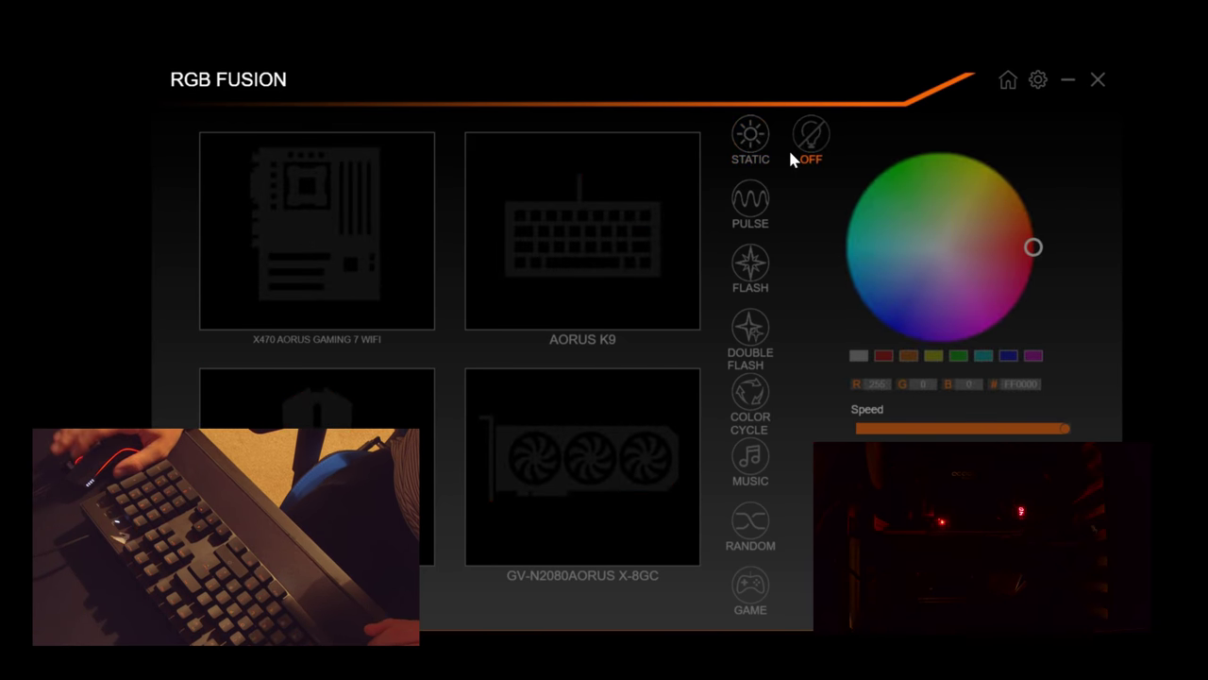
click(734, 139)
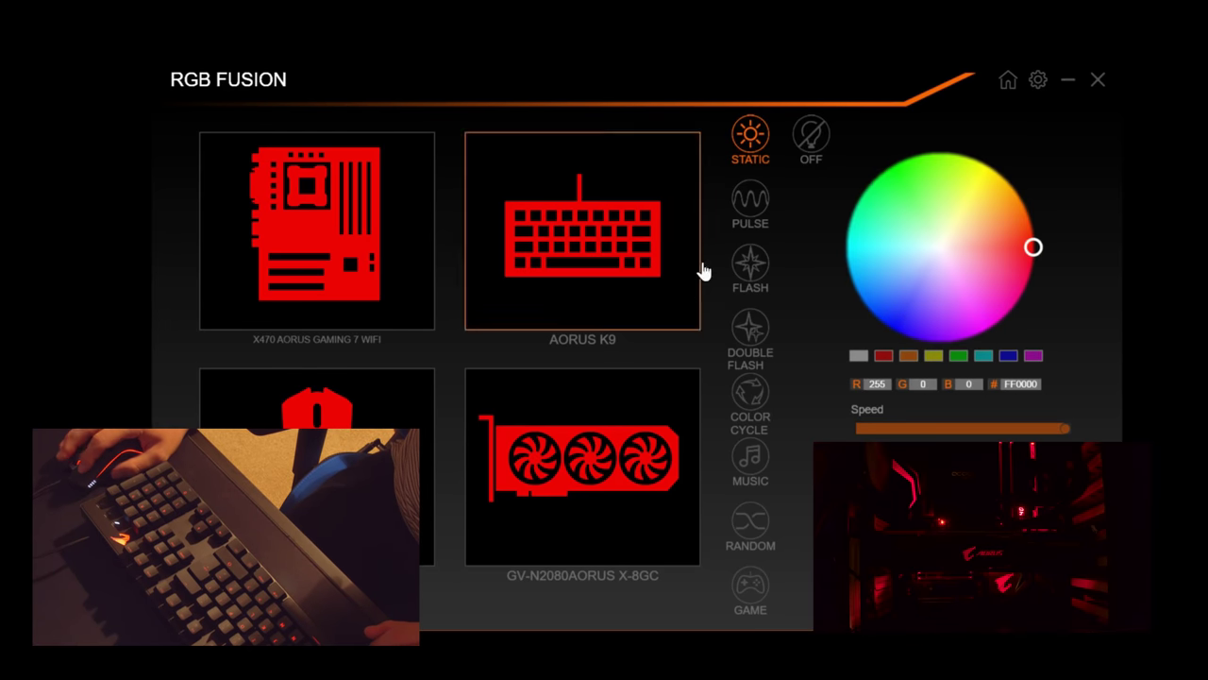
click(983, 356)
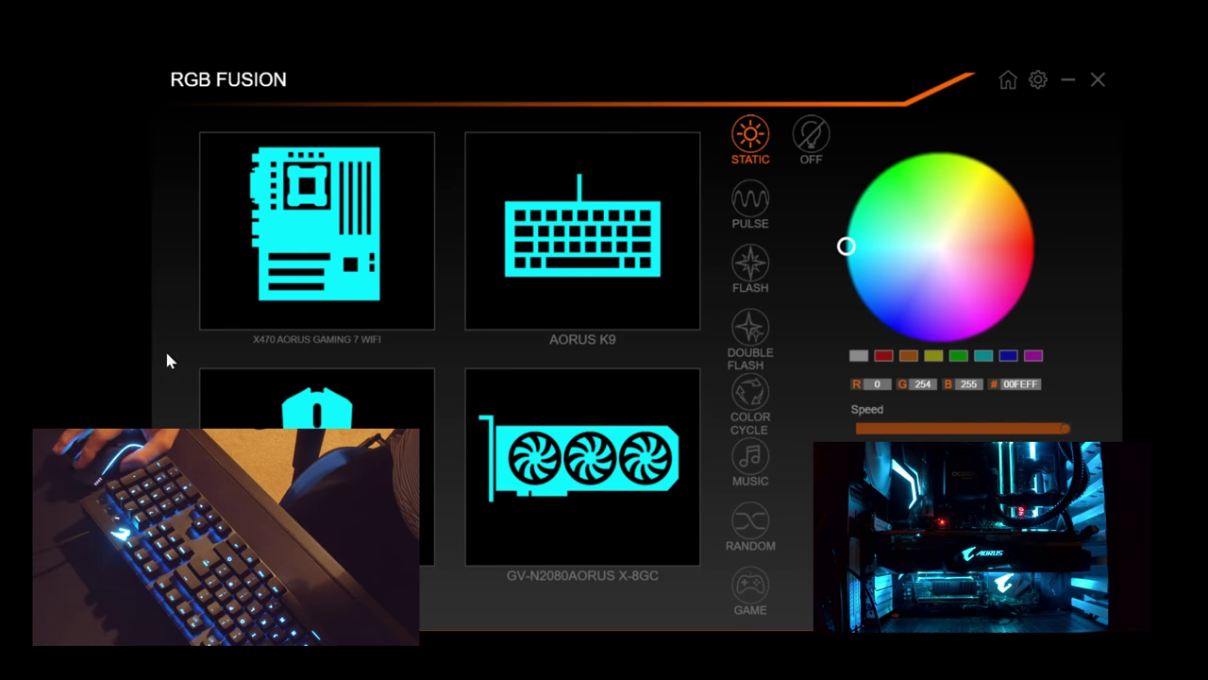
Step: Colour the motherboard's left LED strip bright red
click(316, 193)
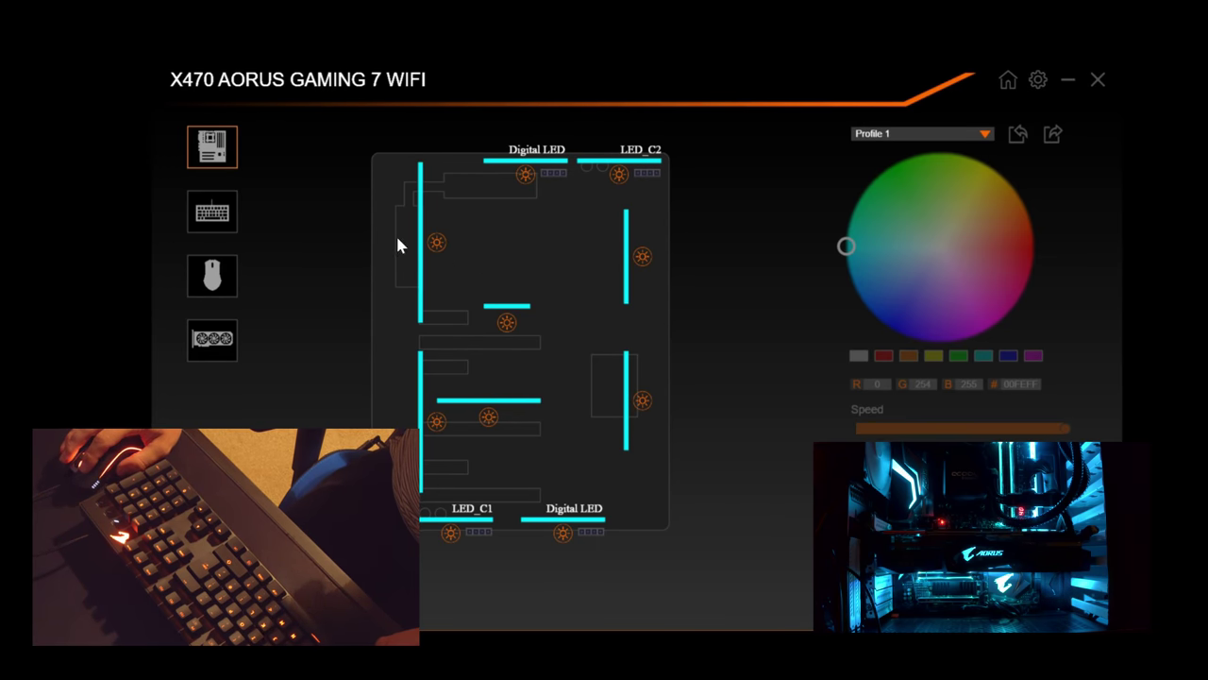
click(436, 242)
drag(1018, 240, 1042, 260)
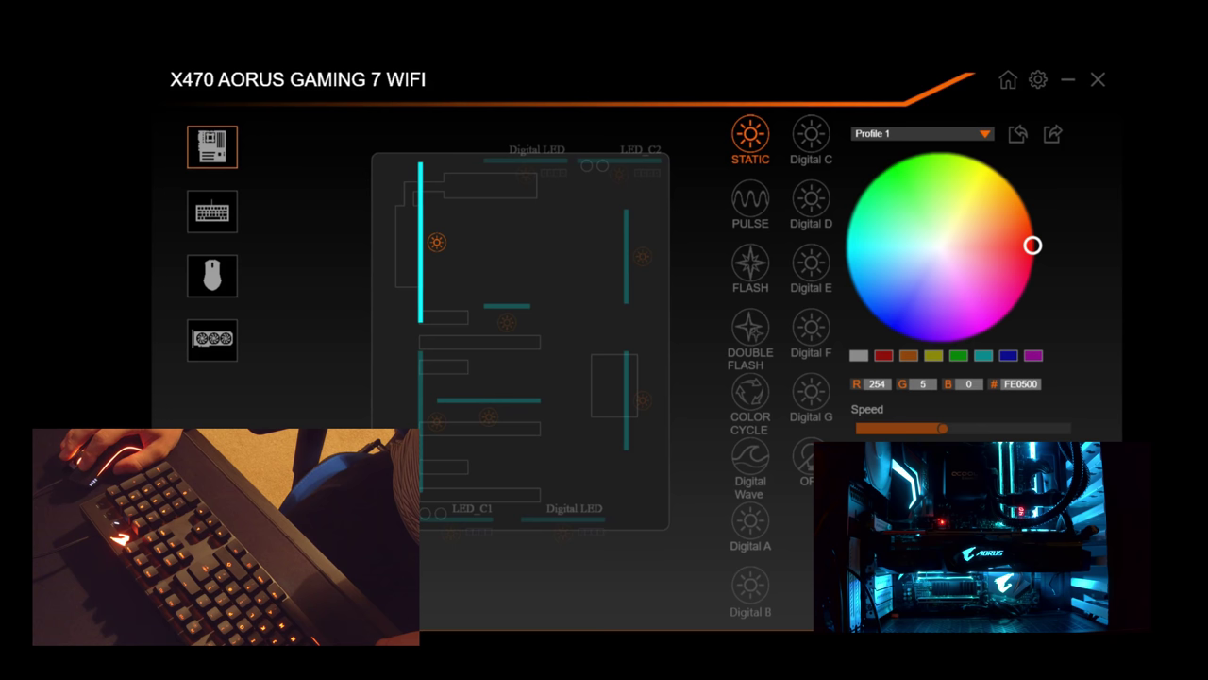
click(973, 249)
drag(1005, 250, 1030, 251)
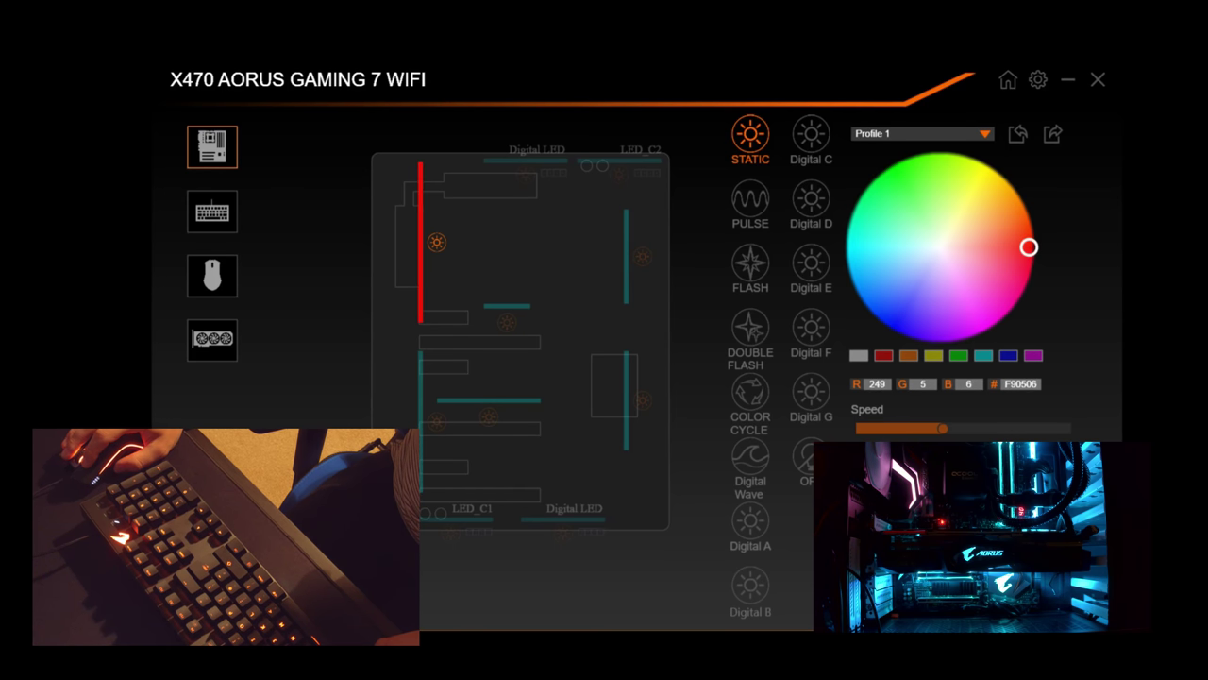
key(Escape)
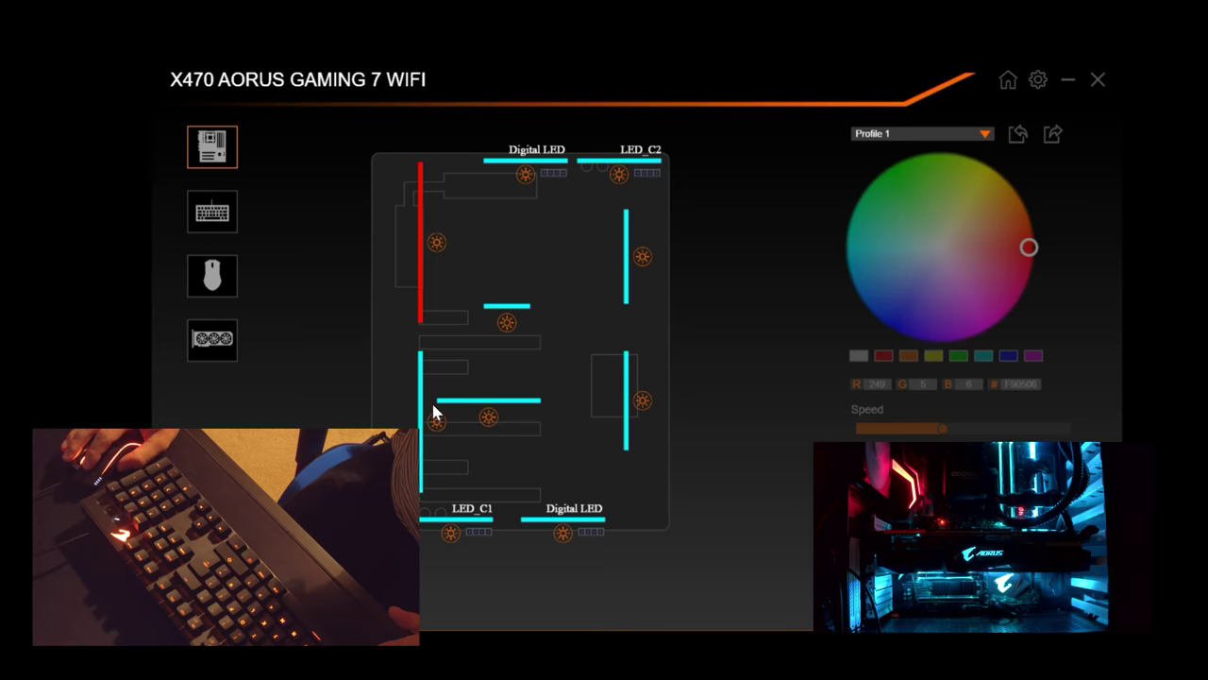
Step: Make a right-side motherboard LED strip green, then go to the AORUS K9 keyboard page
click(641, 400)
click(944, 251)
drag(913, 201, 912, 171)
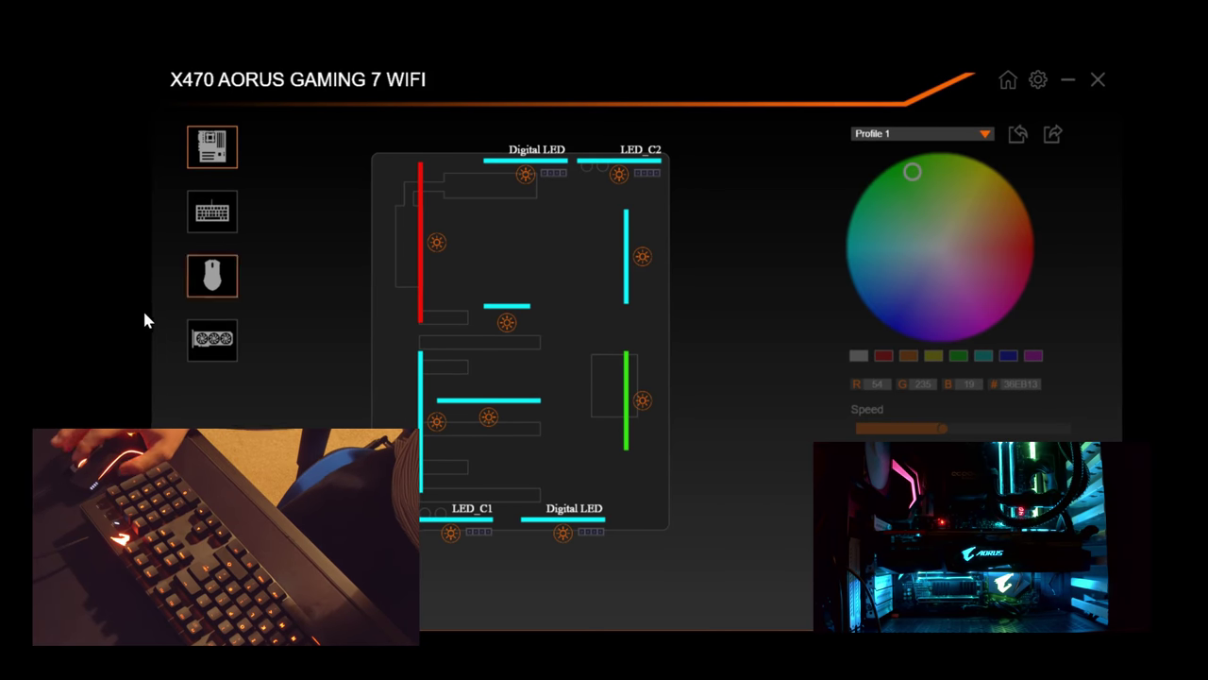
click(200, 236)
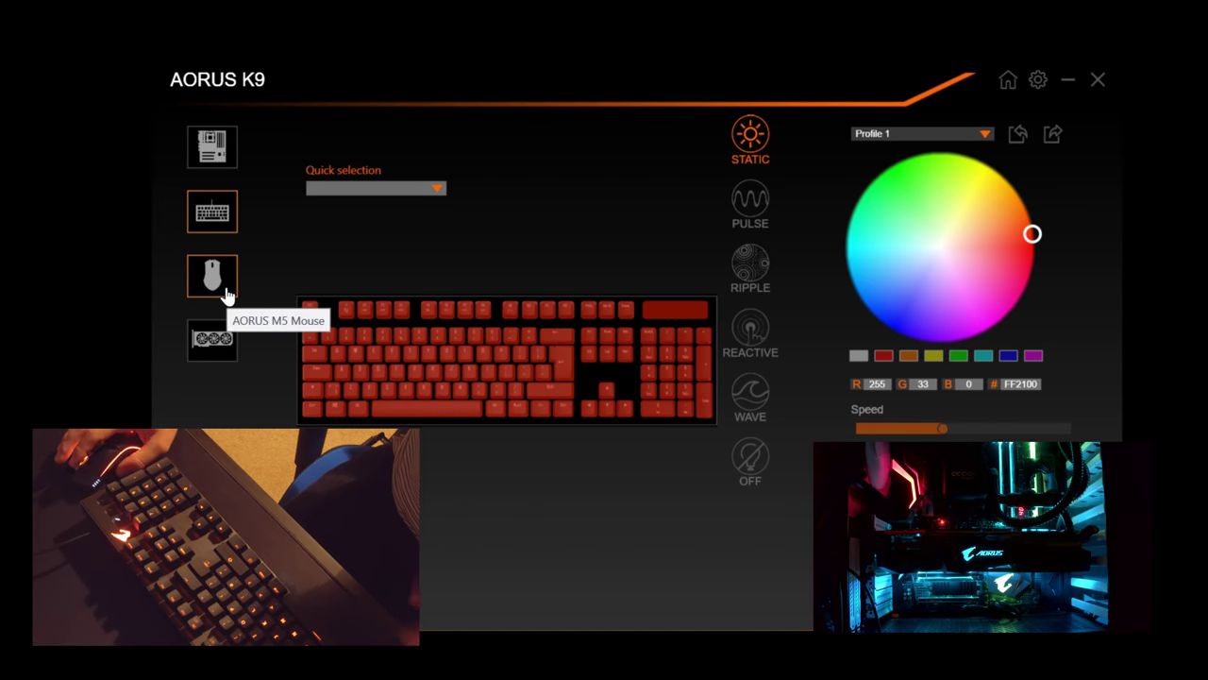
Step: Colour the top row of four numpad keys cyan 10EEE3, then select every key
click(429, 354)
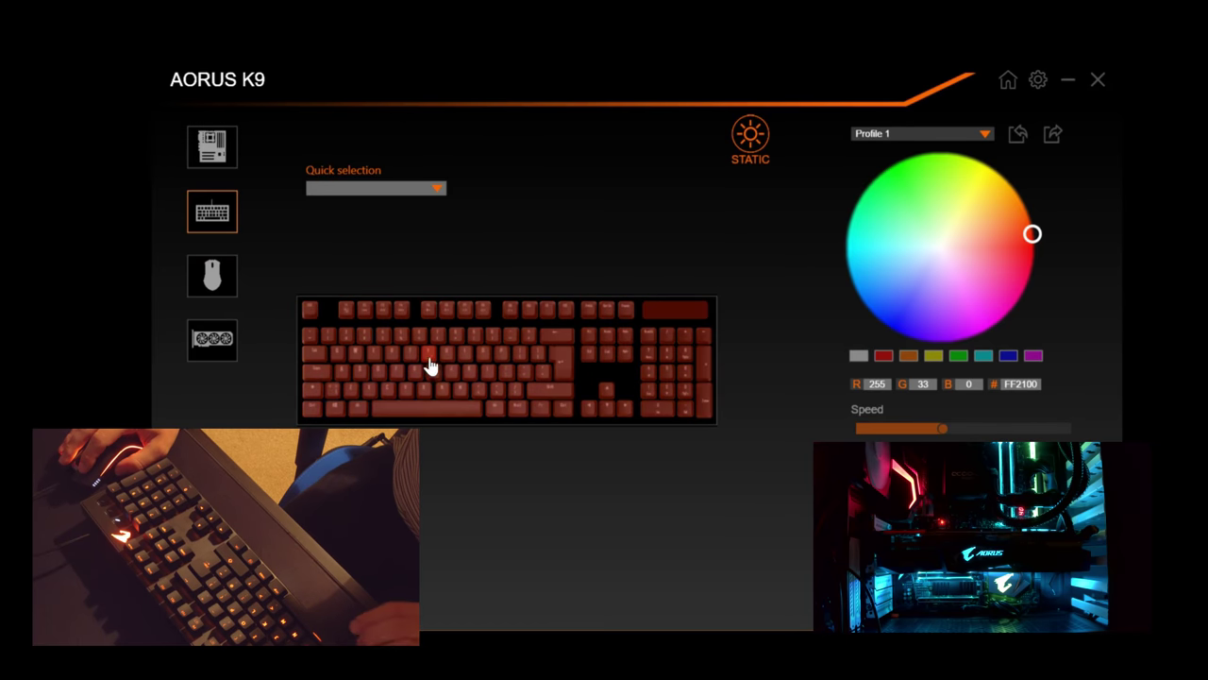
click(418, 336)
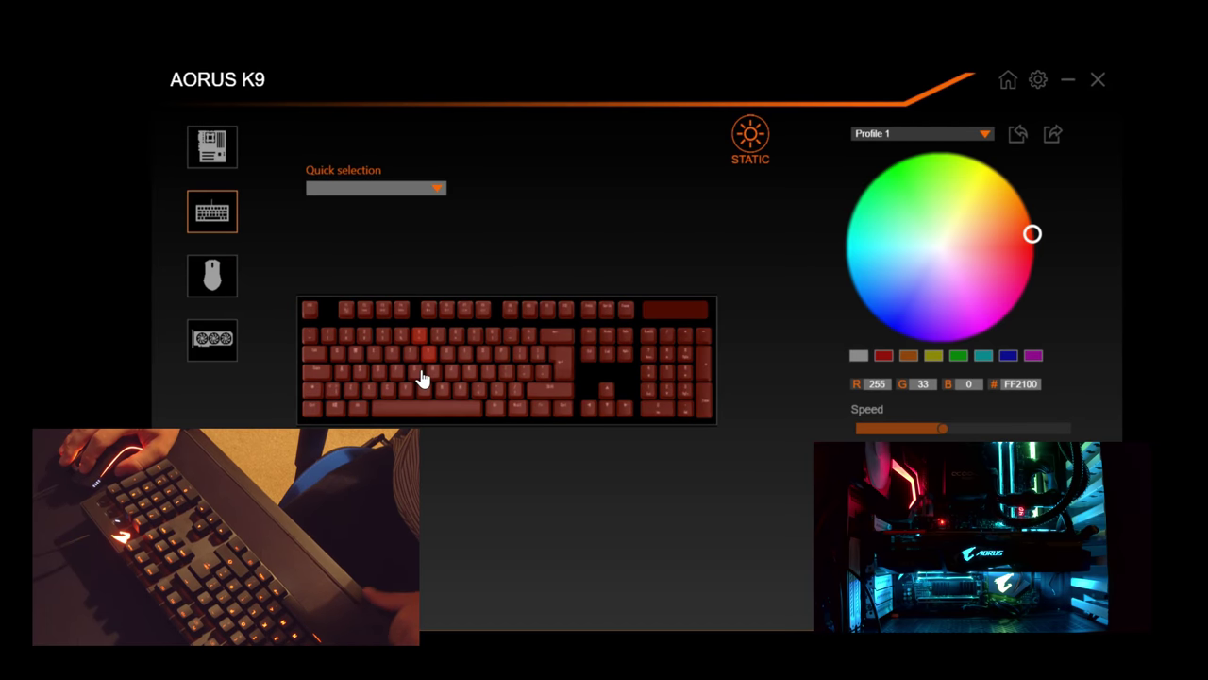
click(427, 357)
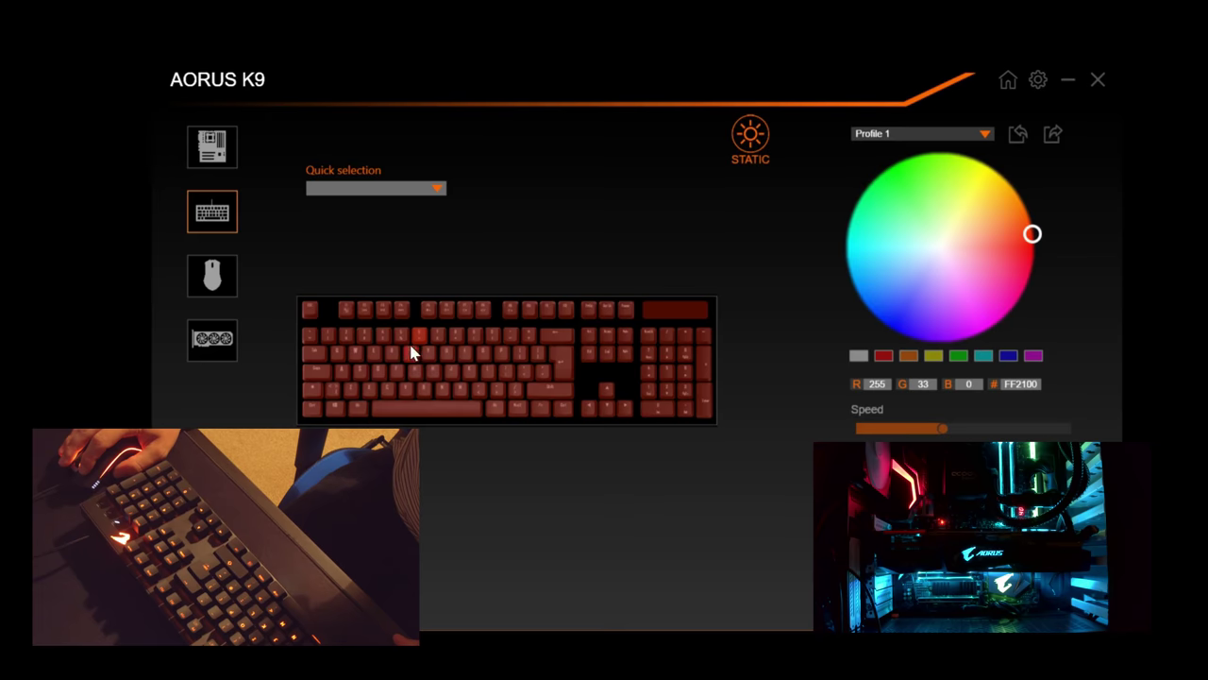
click(430, 379)
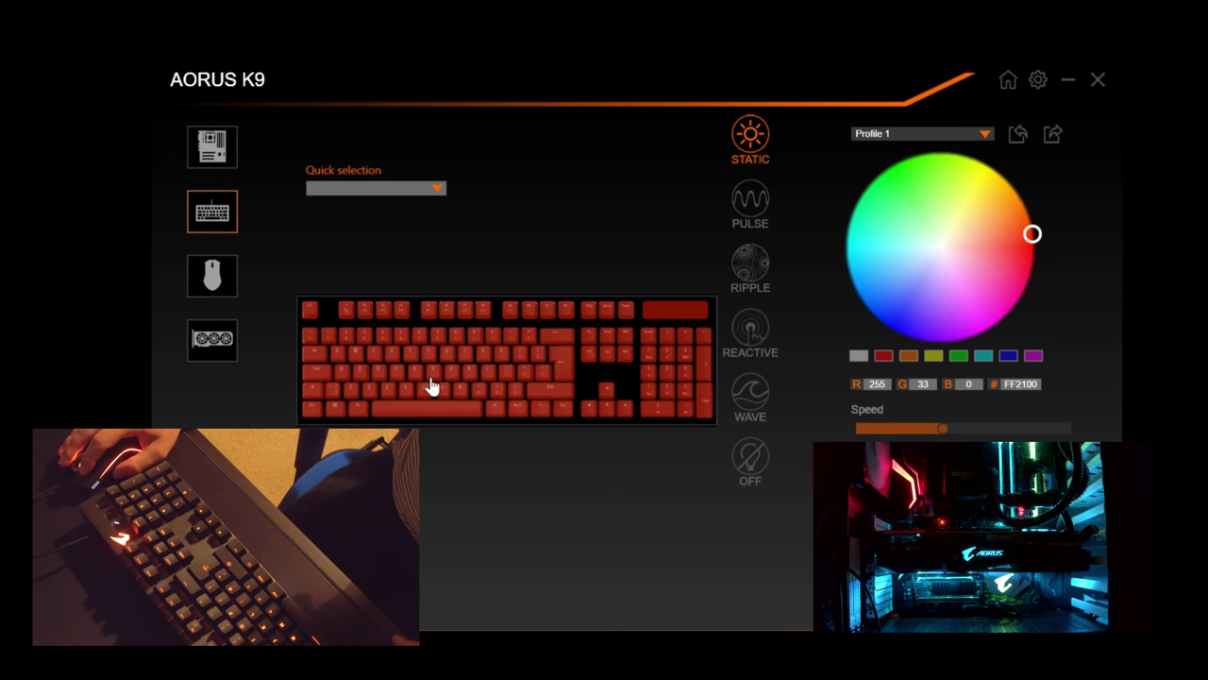
click(647, 336)
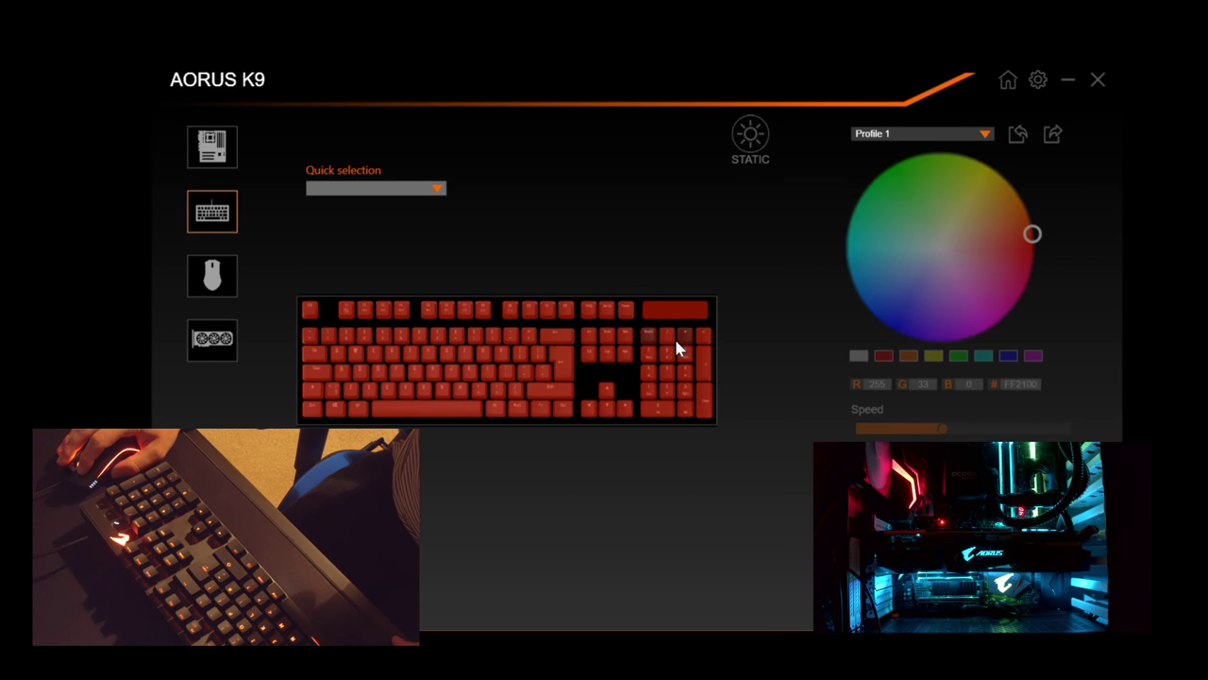
click(666, 391)
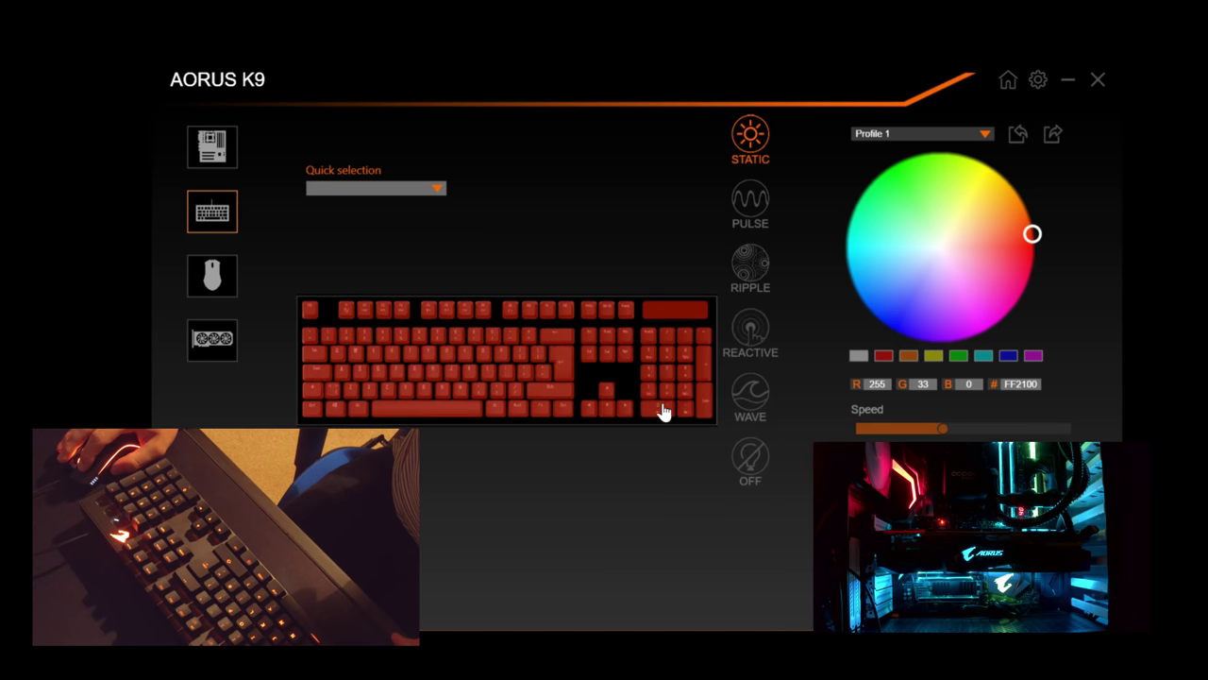
click(650, 342)
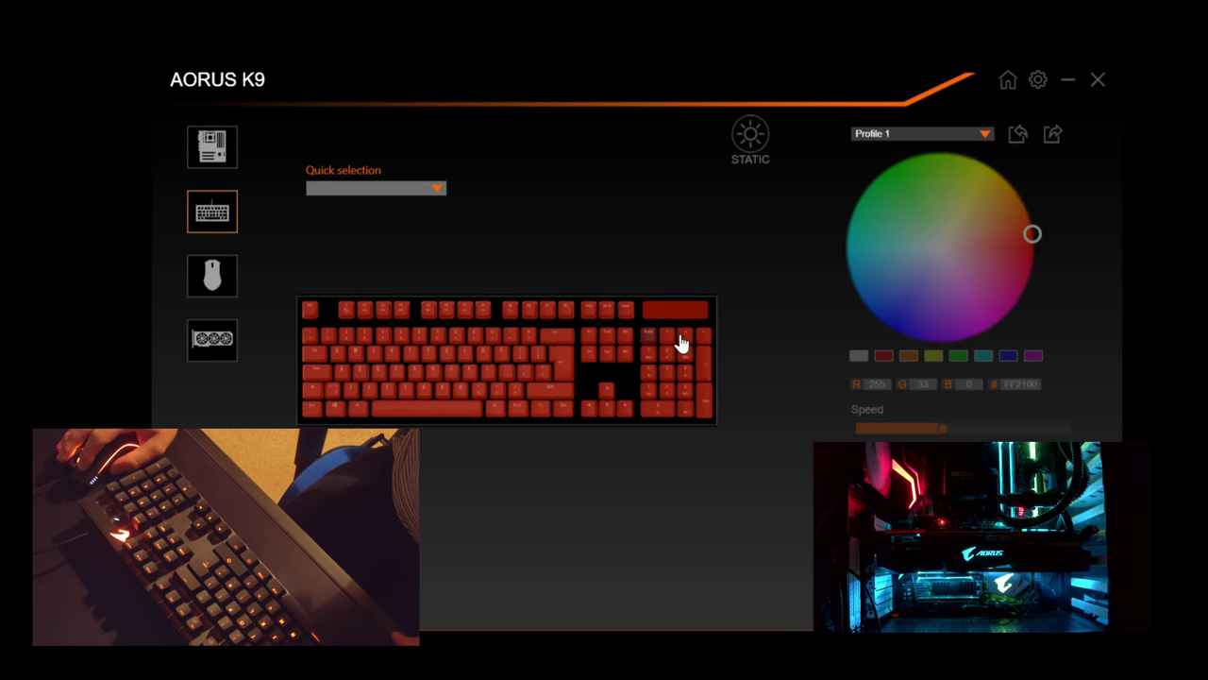
click(666, 353)
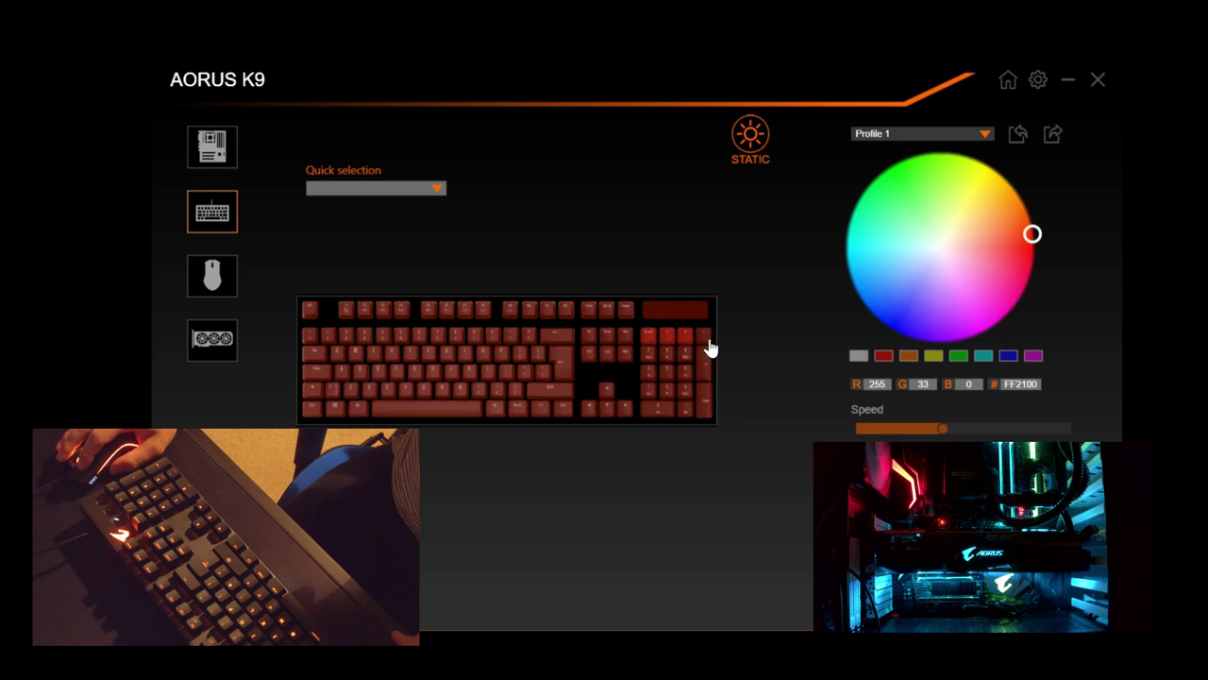
drag(859, 261, 859, 244)
key(ctrl+a)
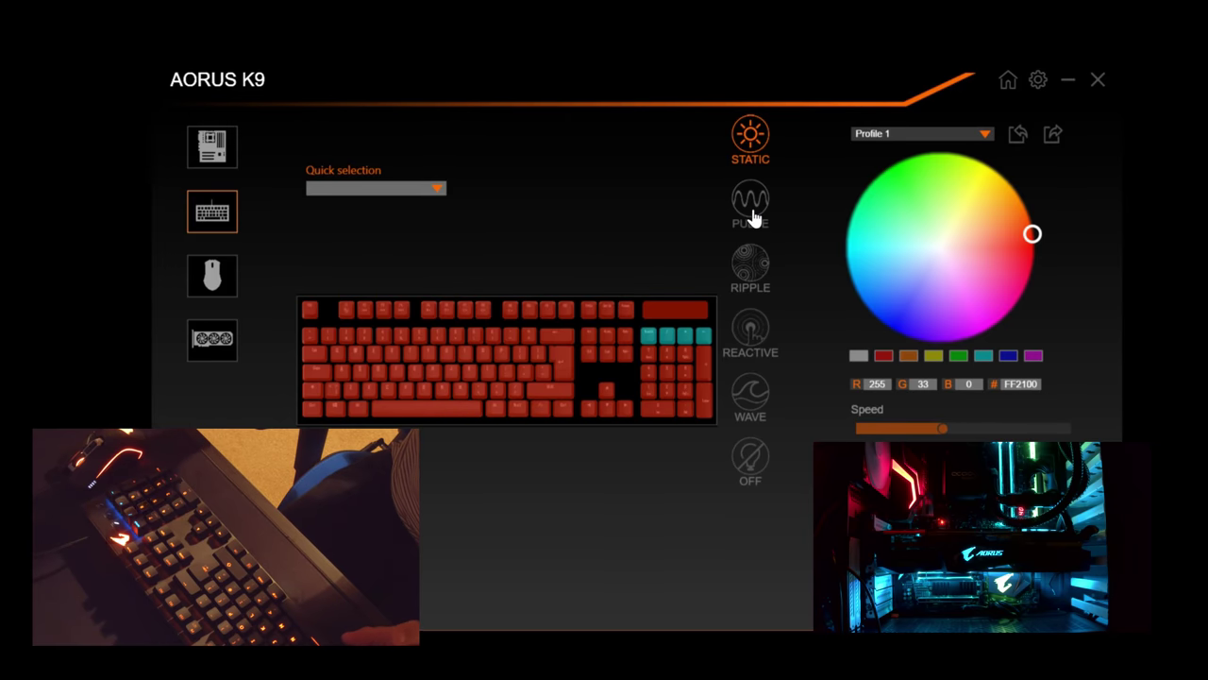
click(753, 217)
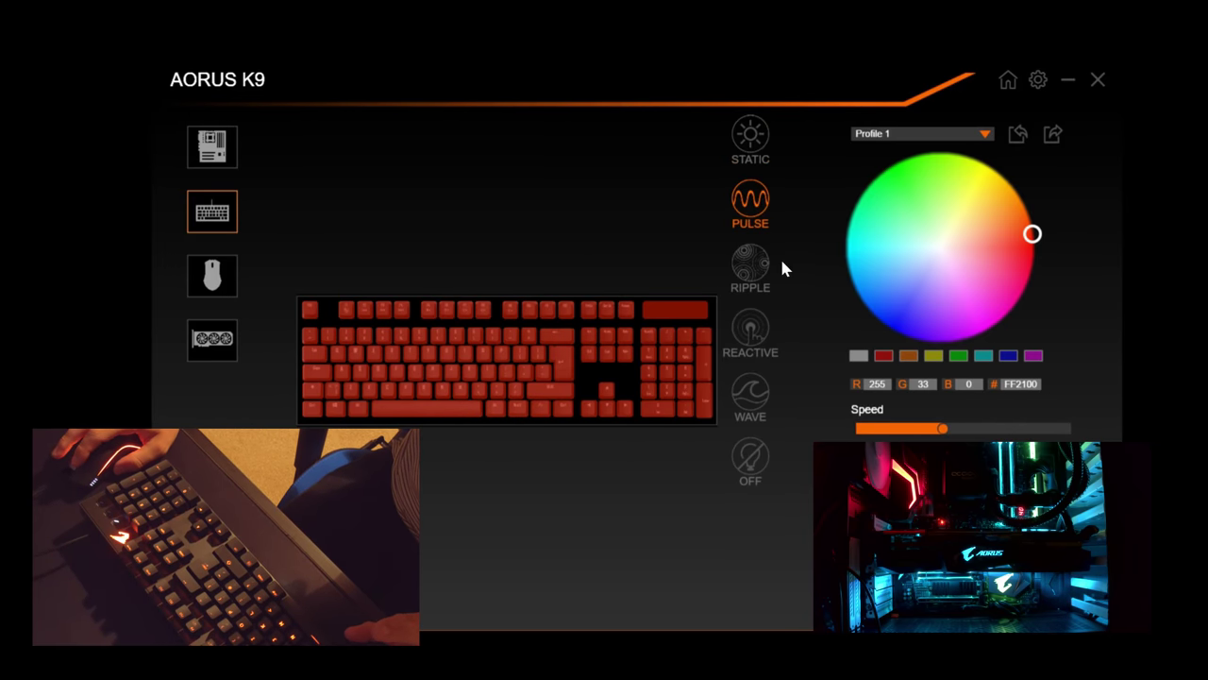
click(750, 279)
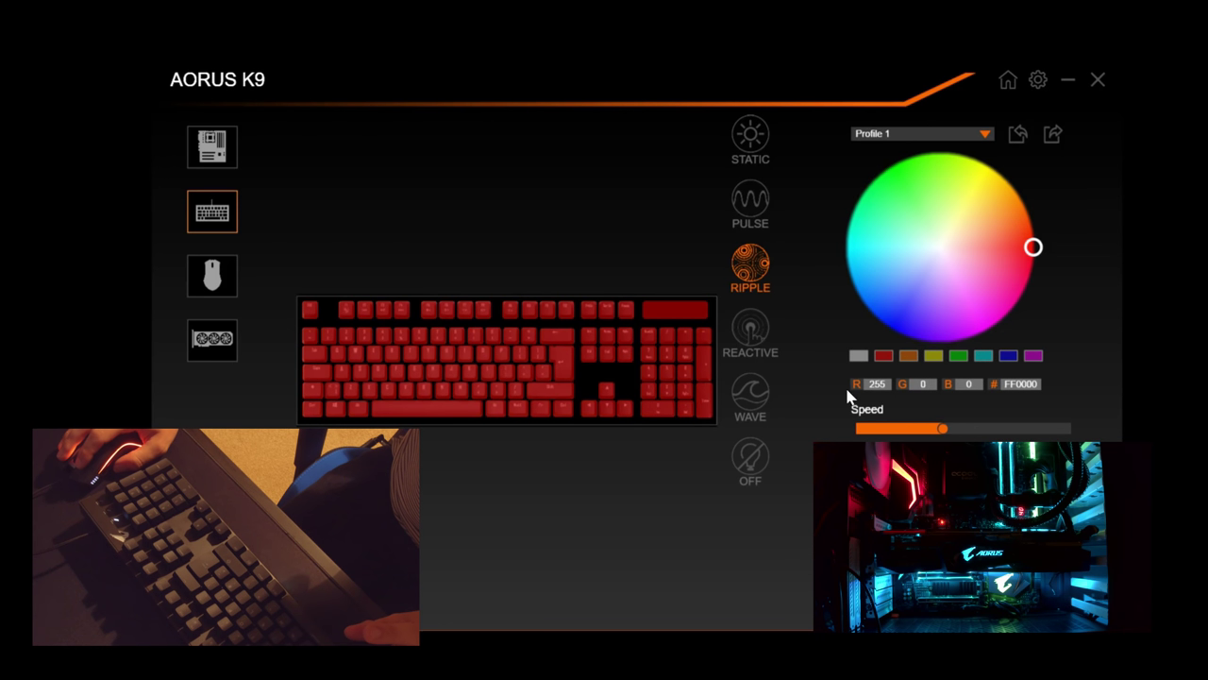
click(754, 345)
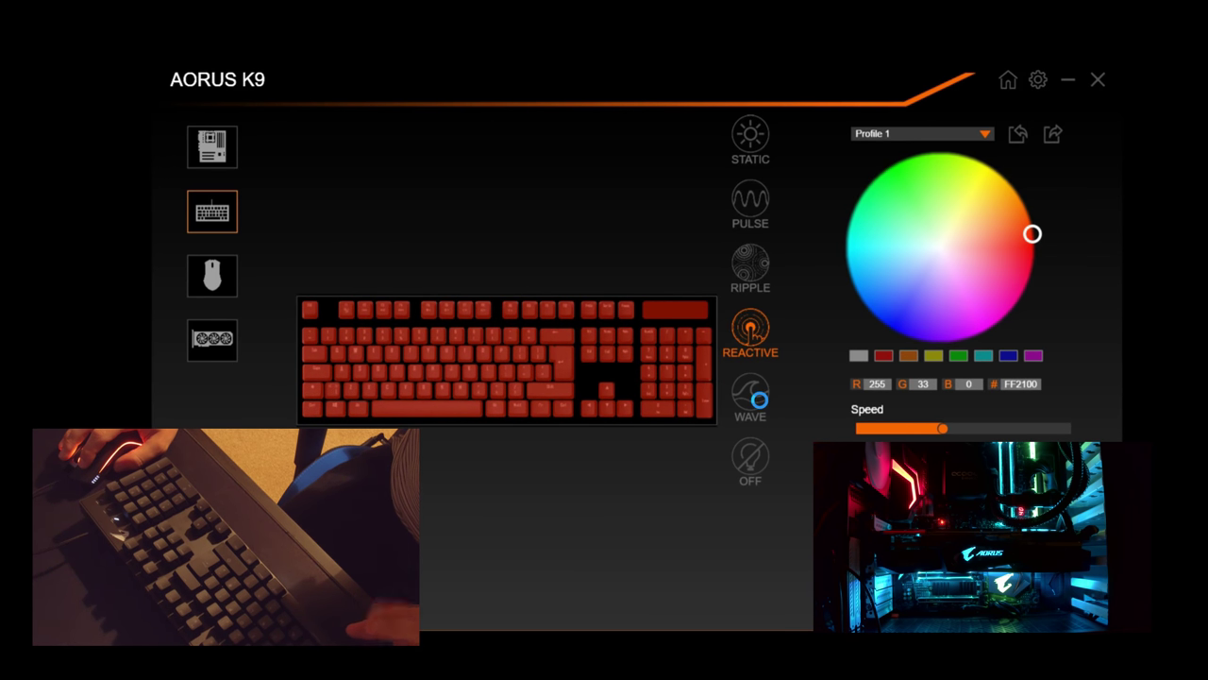
click(760, 404)
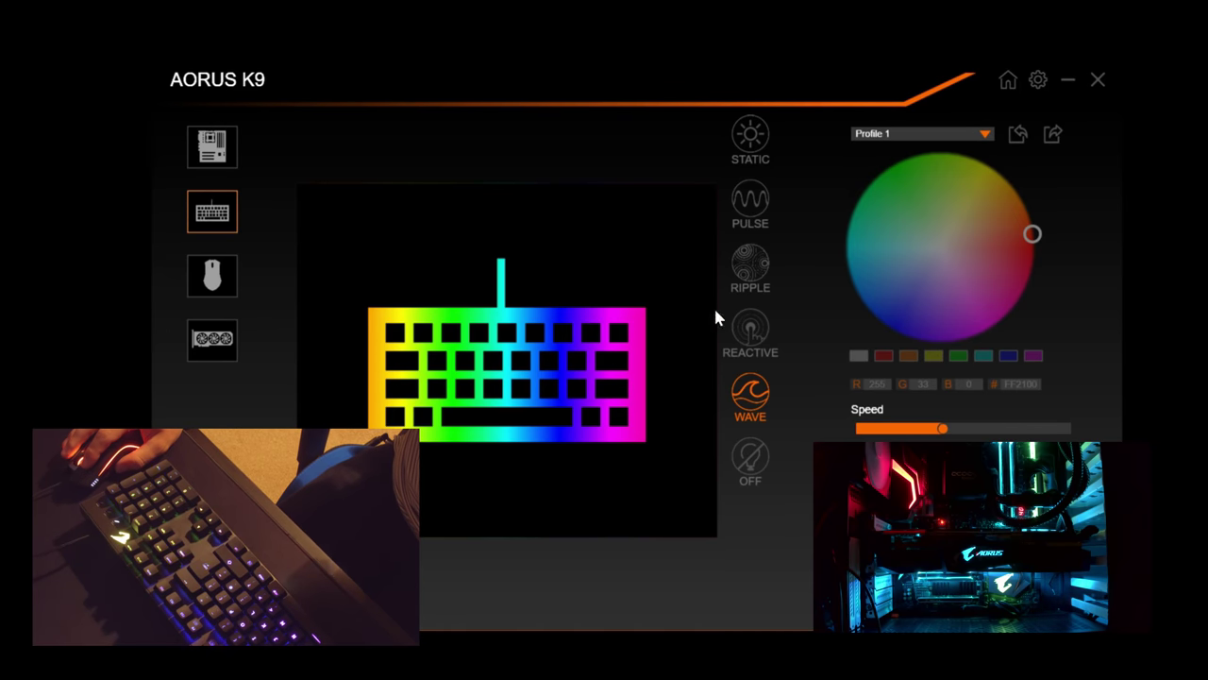
click(751, 335)
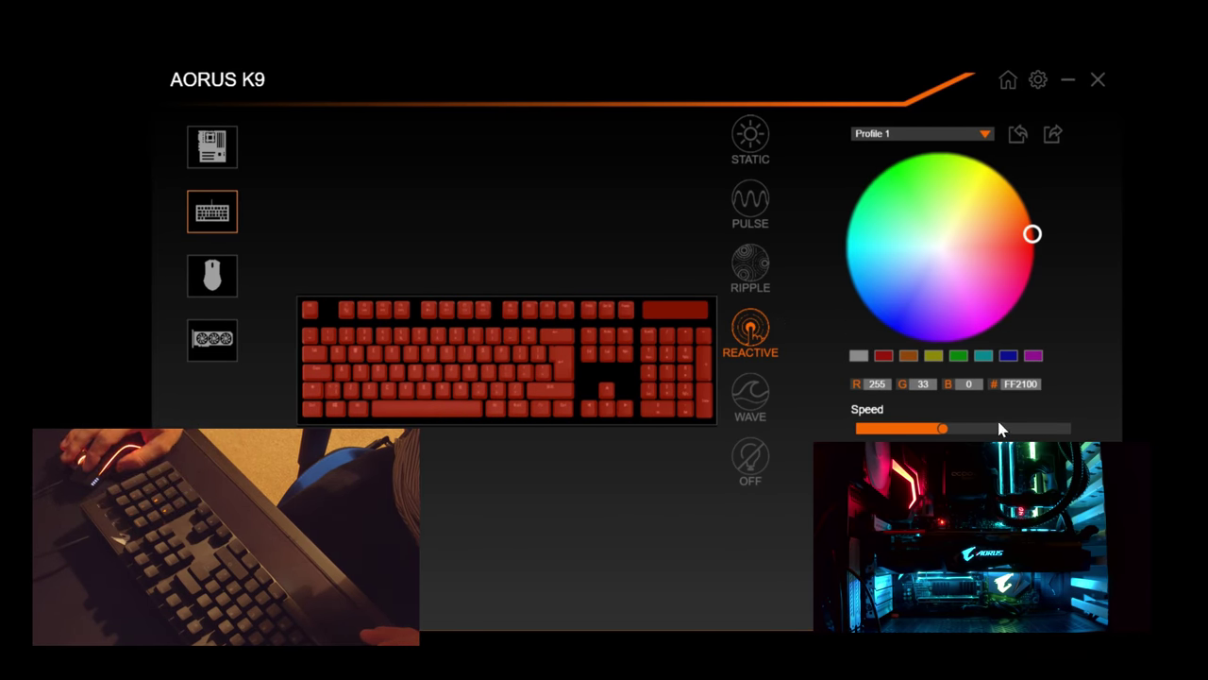
click(1026, 429)
drag(1048, 434, 1084, 432)
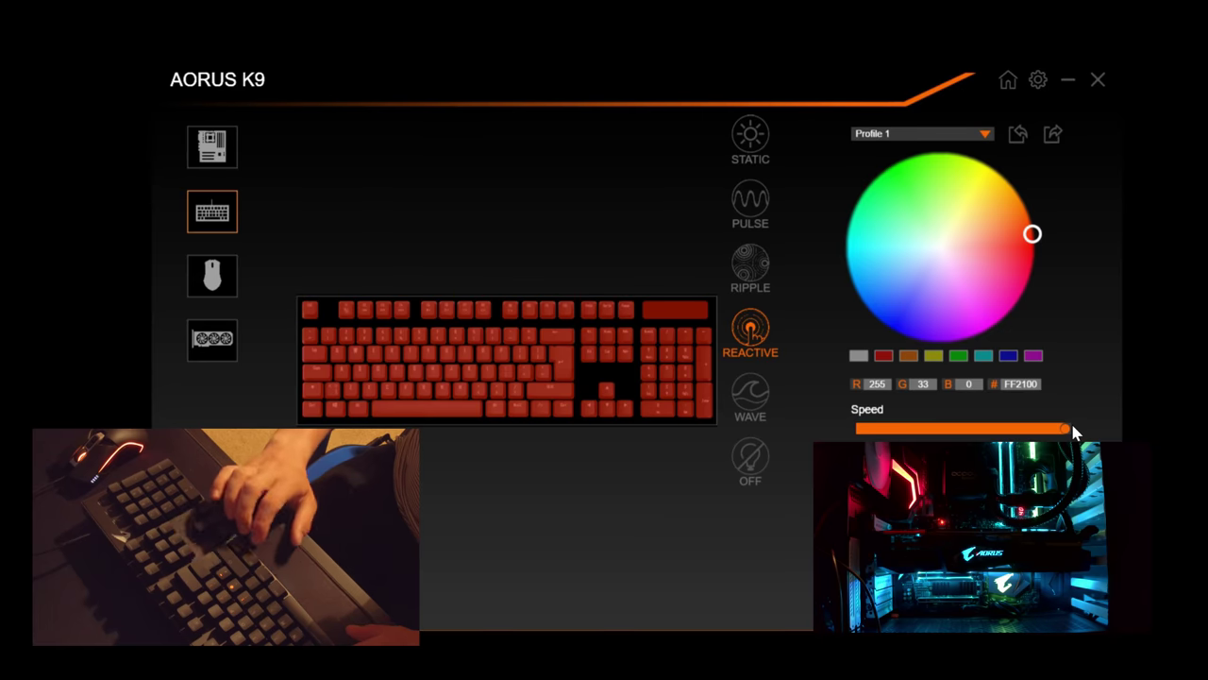
click(899, 430)
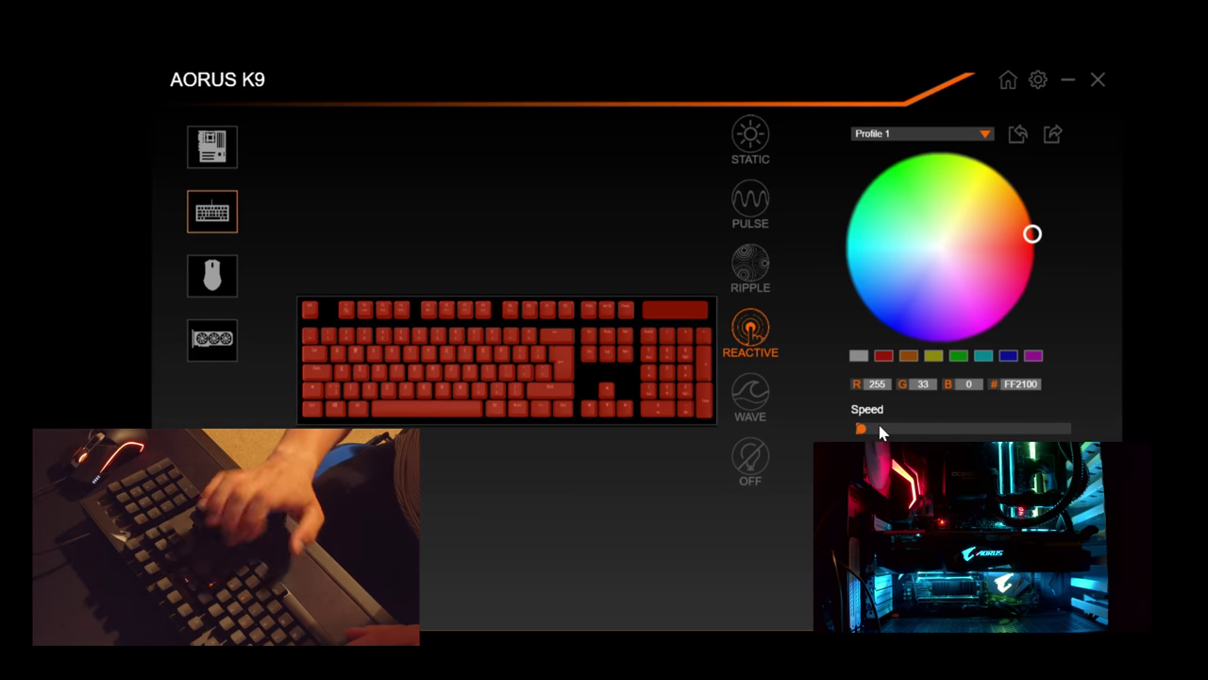
click(765, 270)
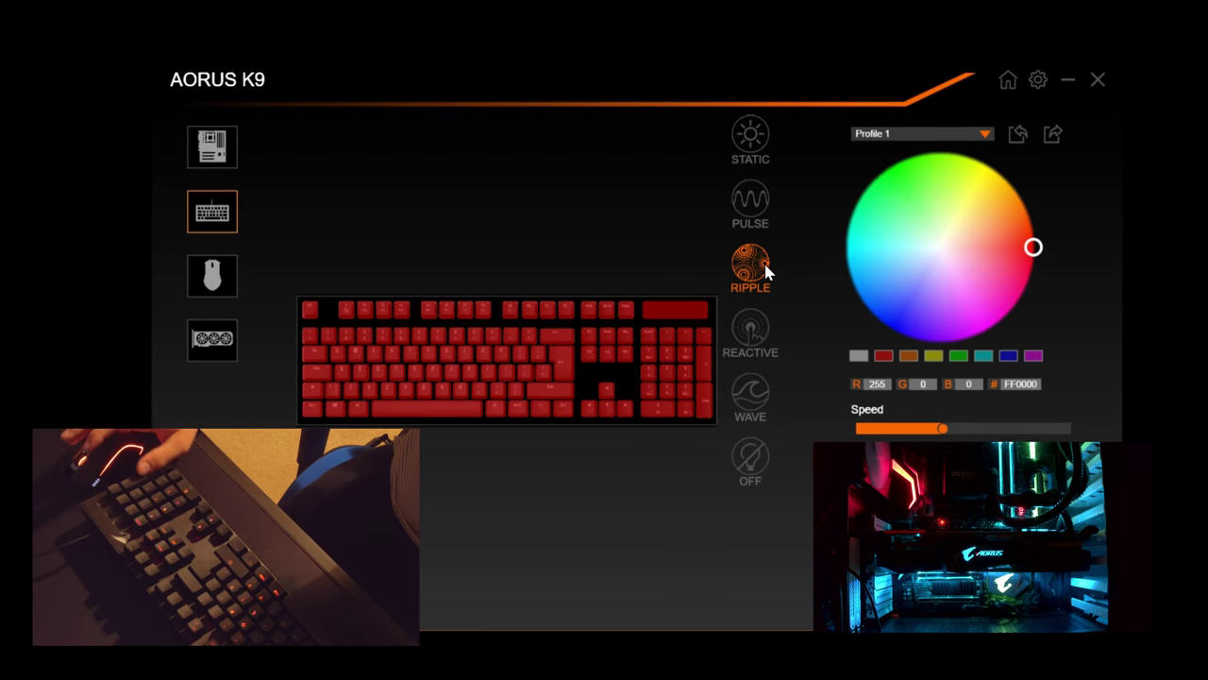
click(759, 220)
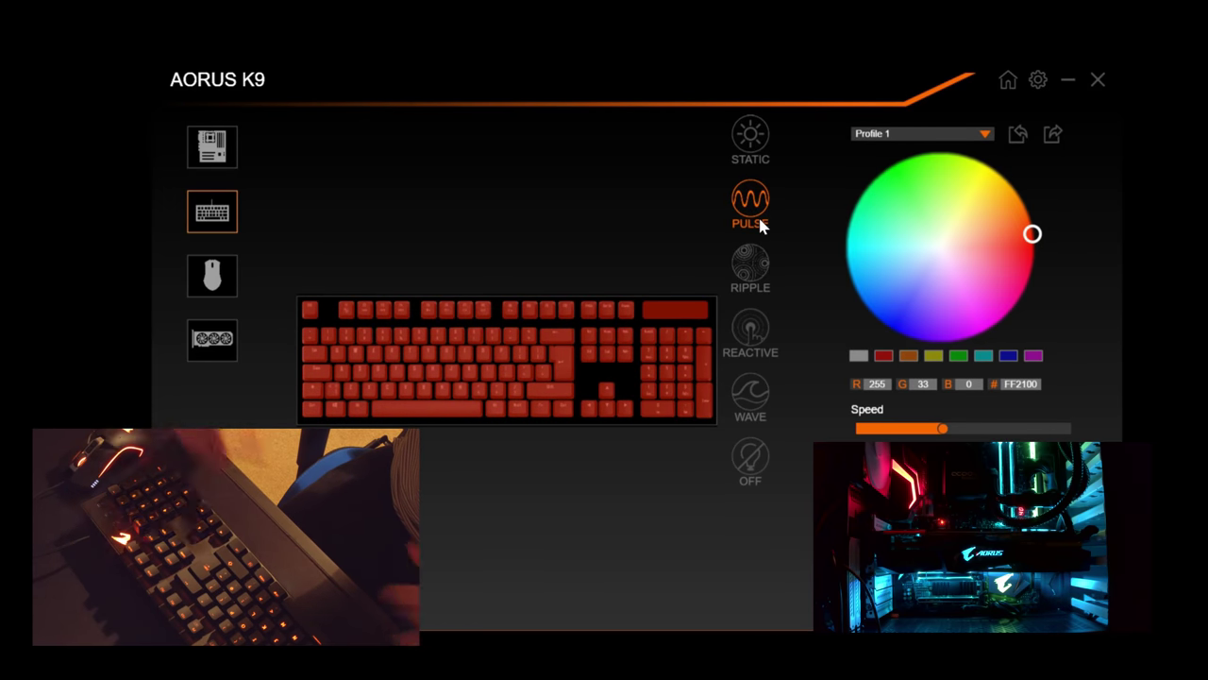
Step: On the M5 mouse page, try white and keep its lighting orange-red FF2100
click(230, 278)
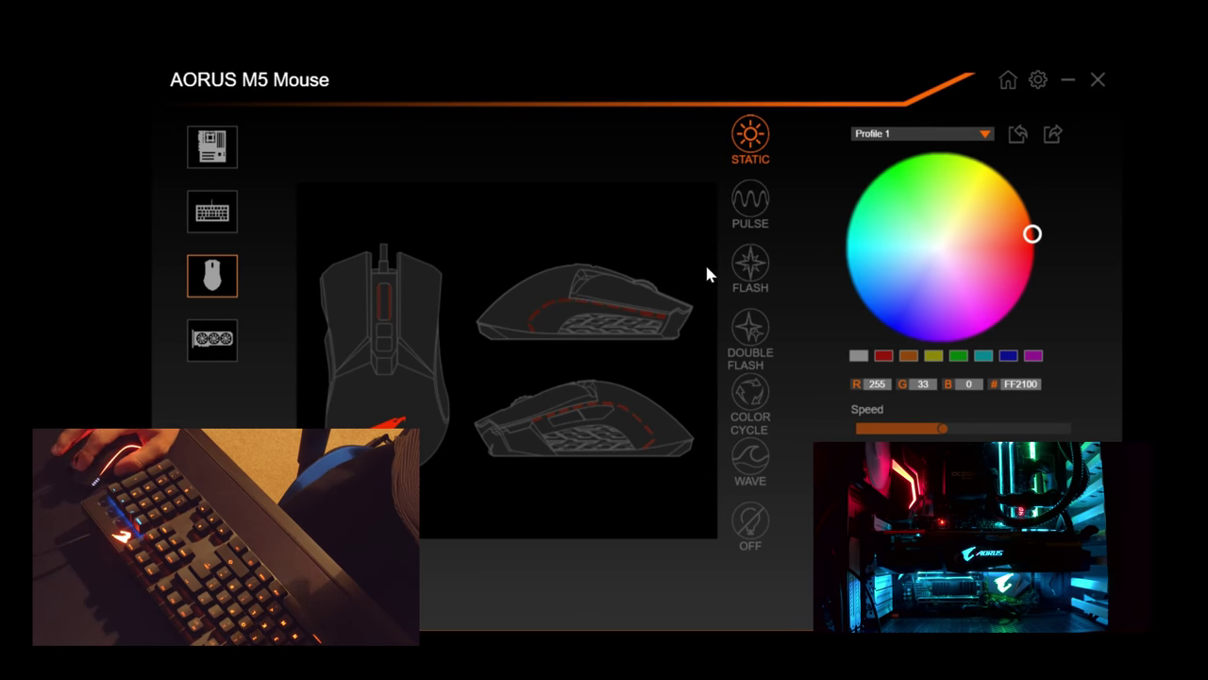
click(939, 250)
click(1032, 233)
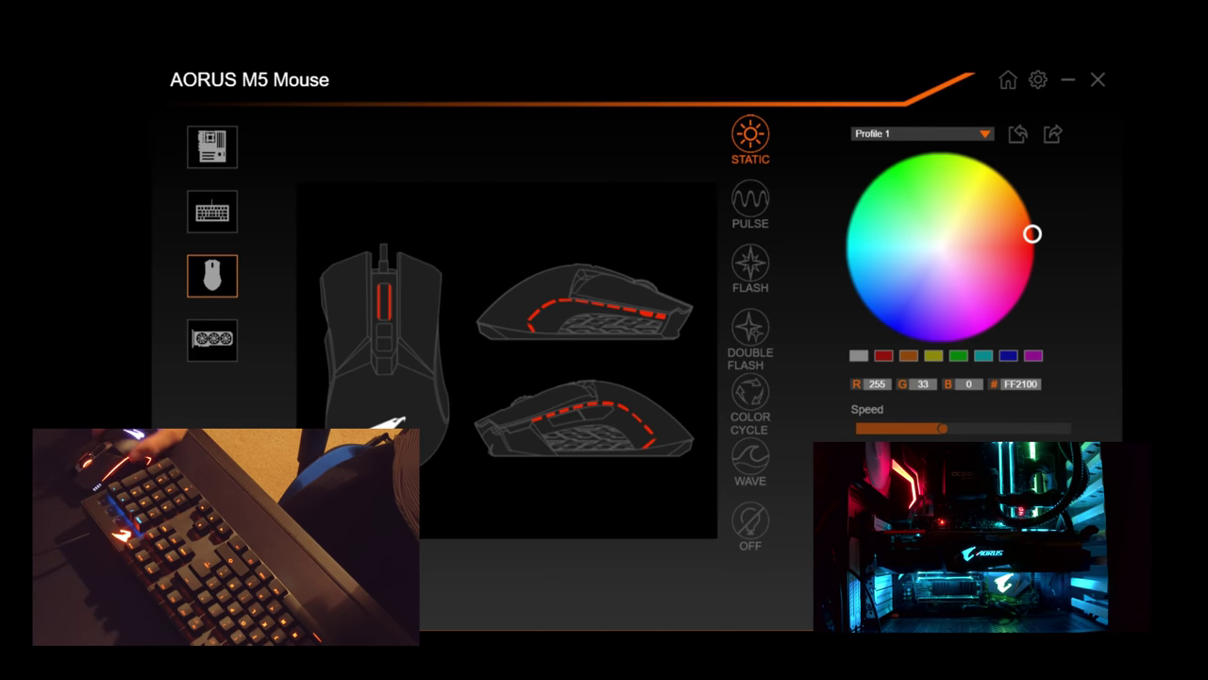
Step: On the graphics card page, try red, then a purple-to-white shade
click(194, 349)
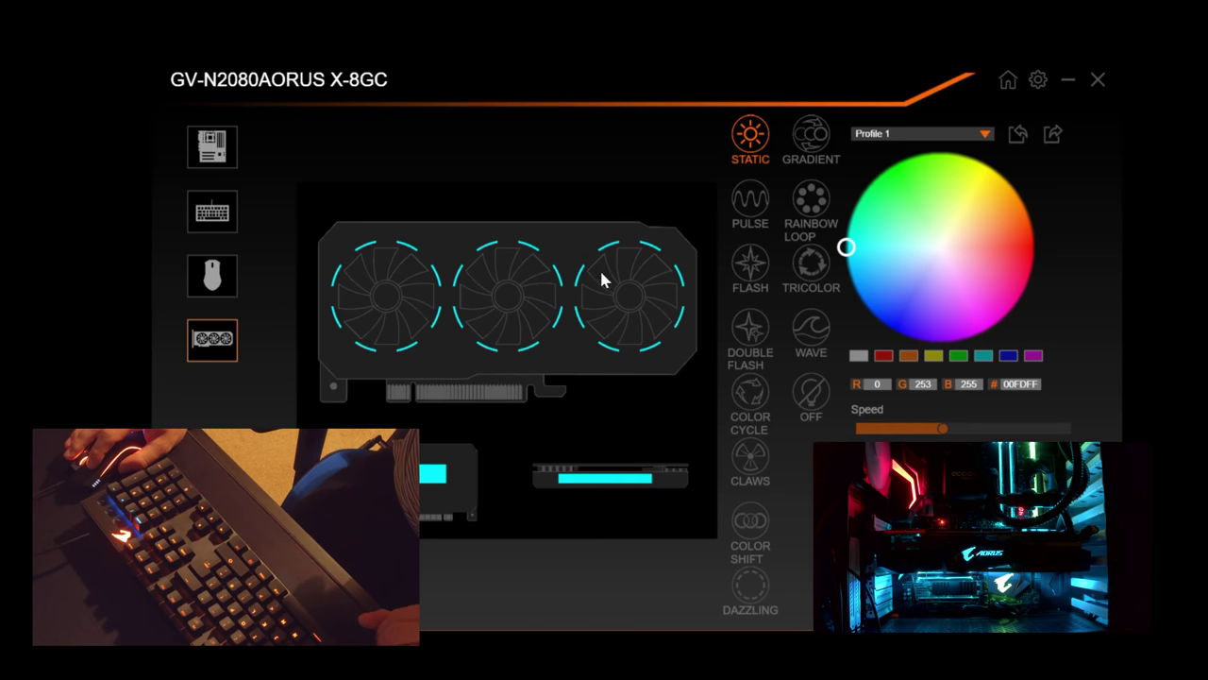
click(1016, 234)
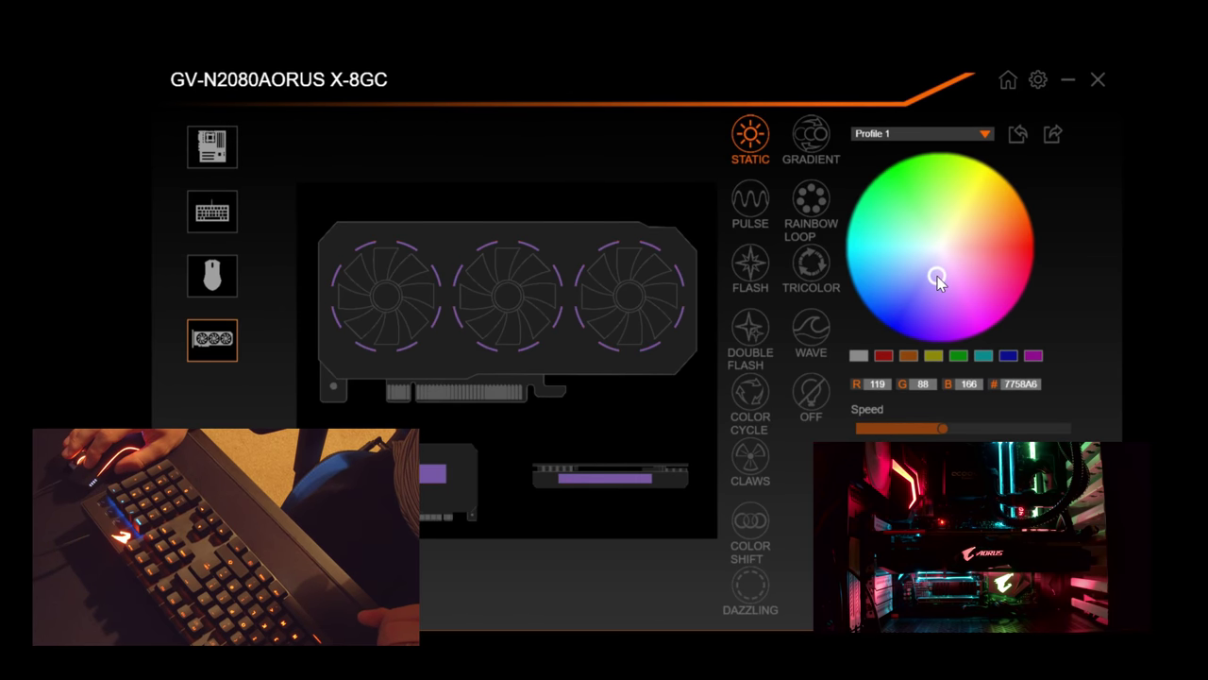
mouse_move(935, 273)
mouse_down()
mouse_move(904, 313)
mouse_move(925, 233)
mouse_move(949, 258)
mouse_up()
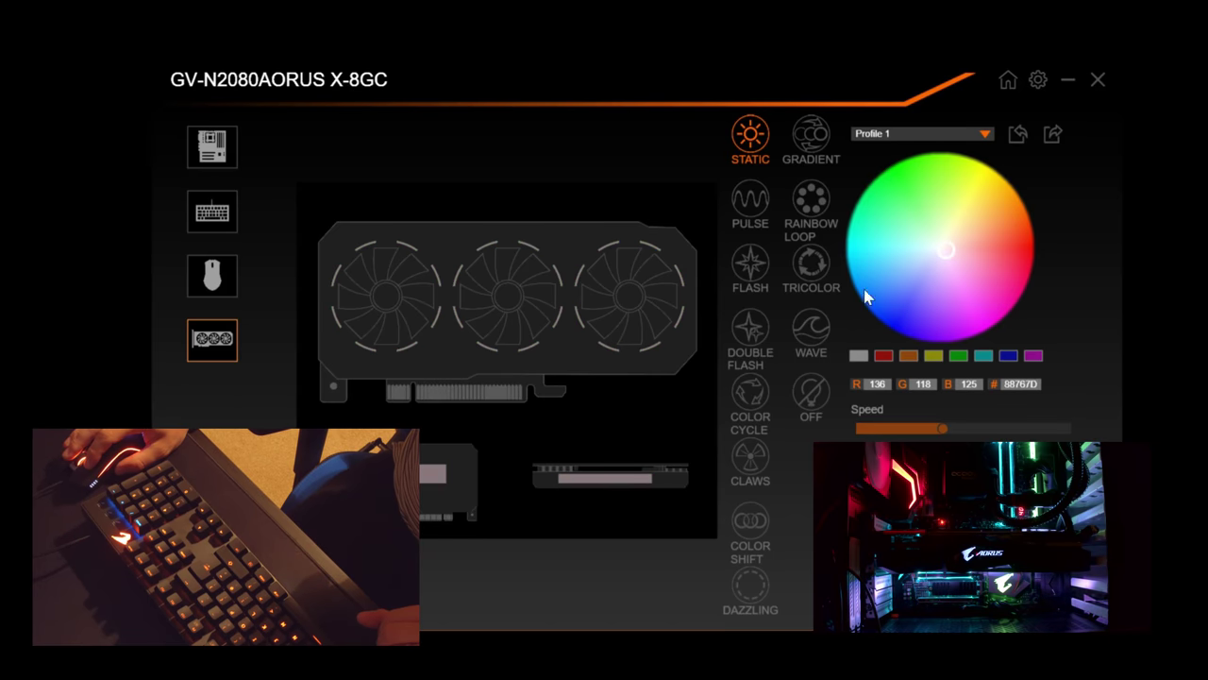
Step: Preview Pulse, Flash and Claws on the card, ending on Color Shift
click(752, 200)
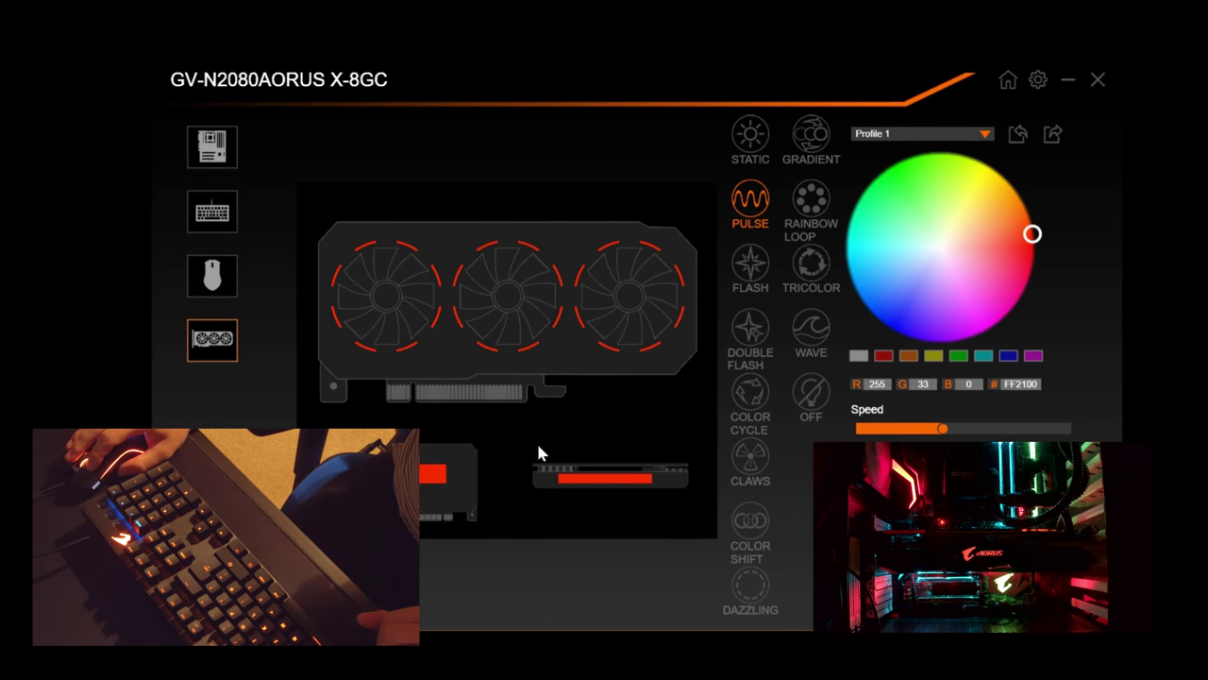
click(760, 269)
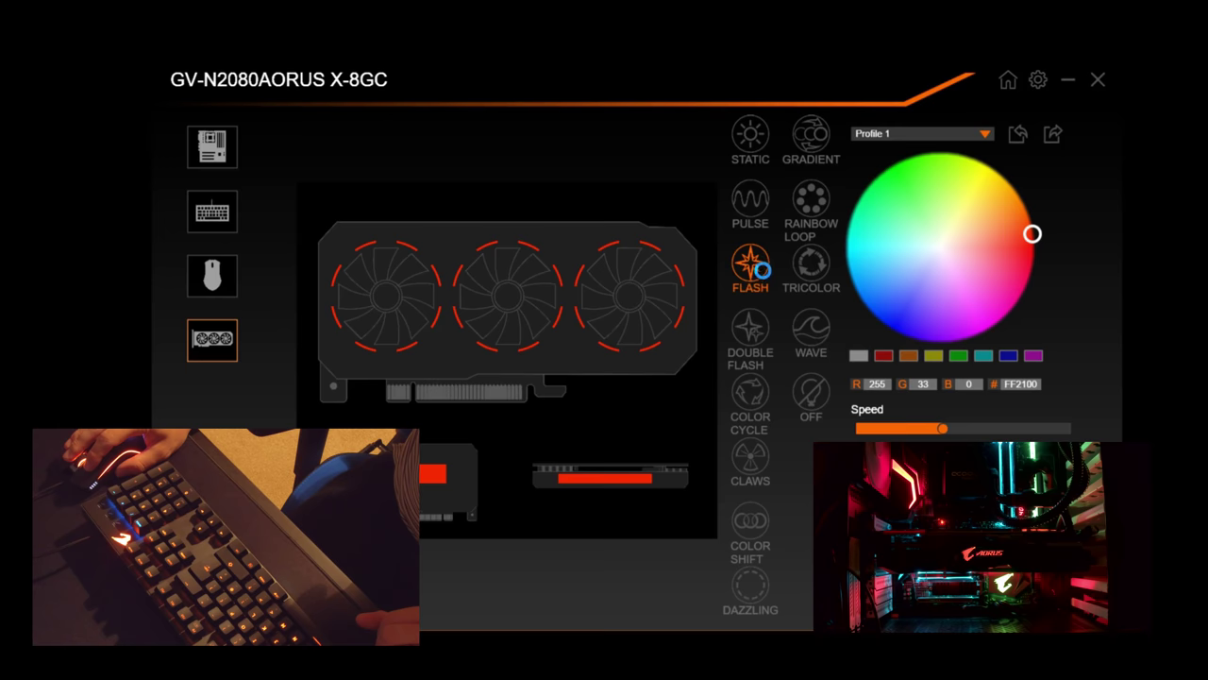
click(761, 463)
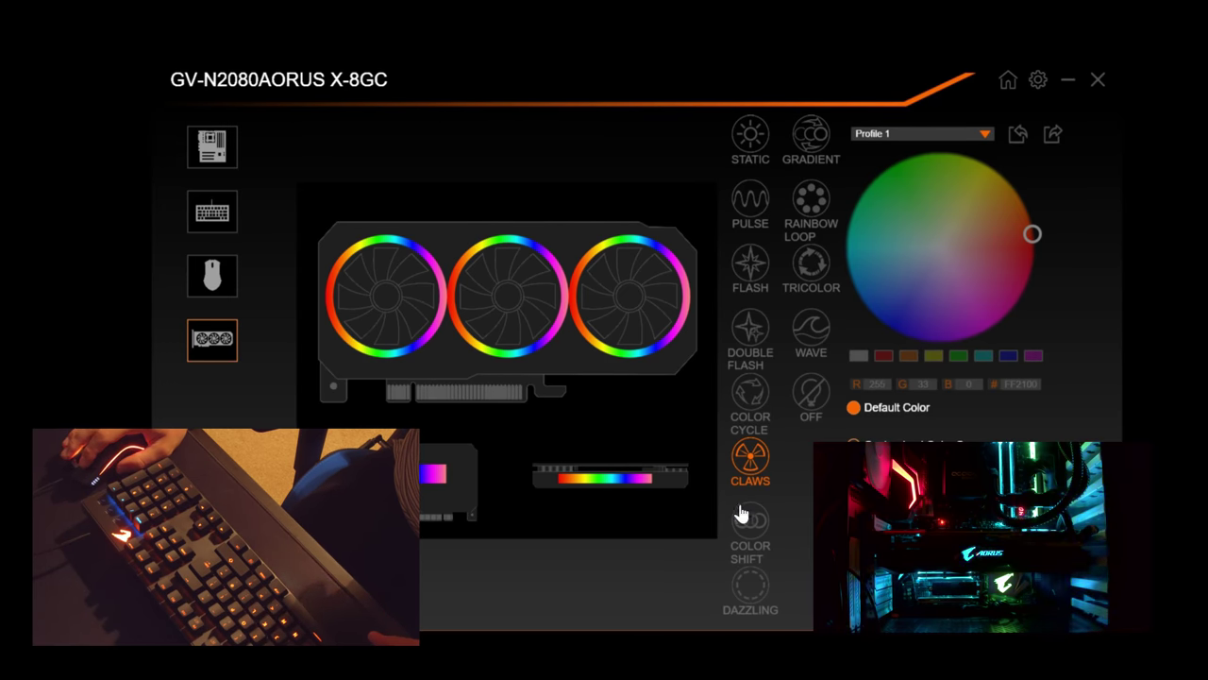
click(742, 515)
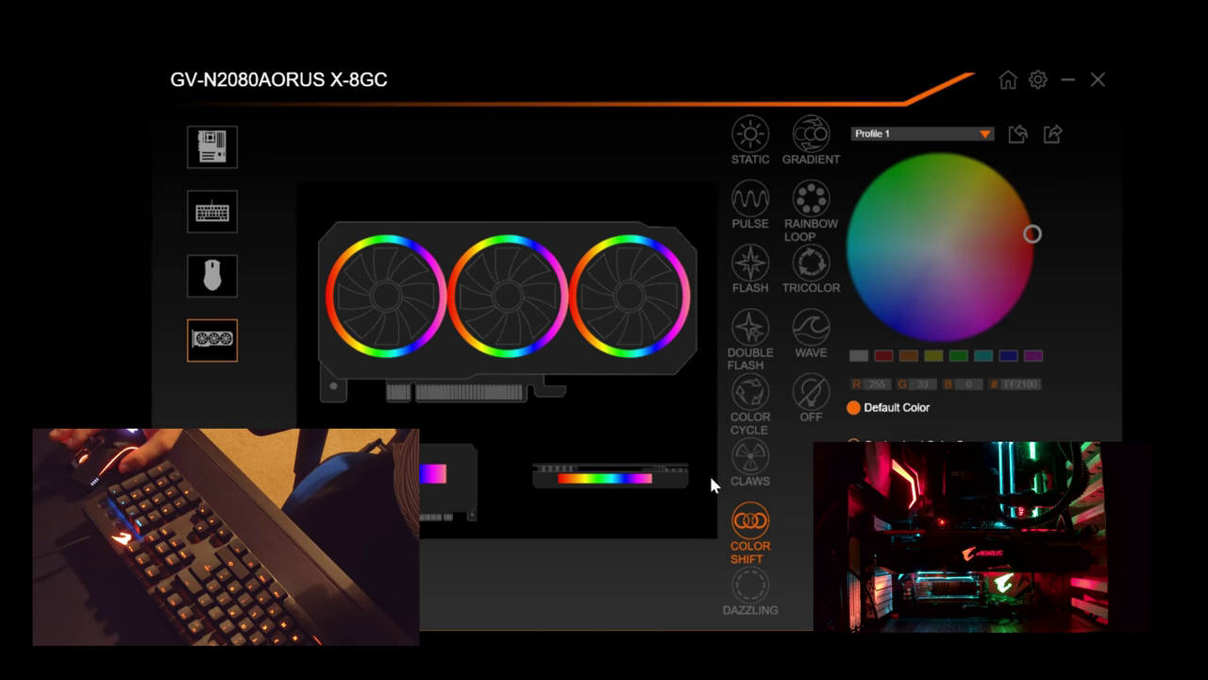
Step: Go from the motherboard layout back to the device overview, lighting set to Off
click(223, 162)
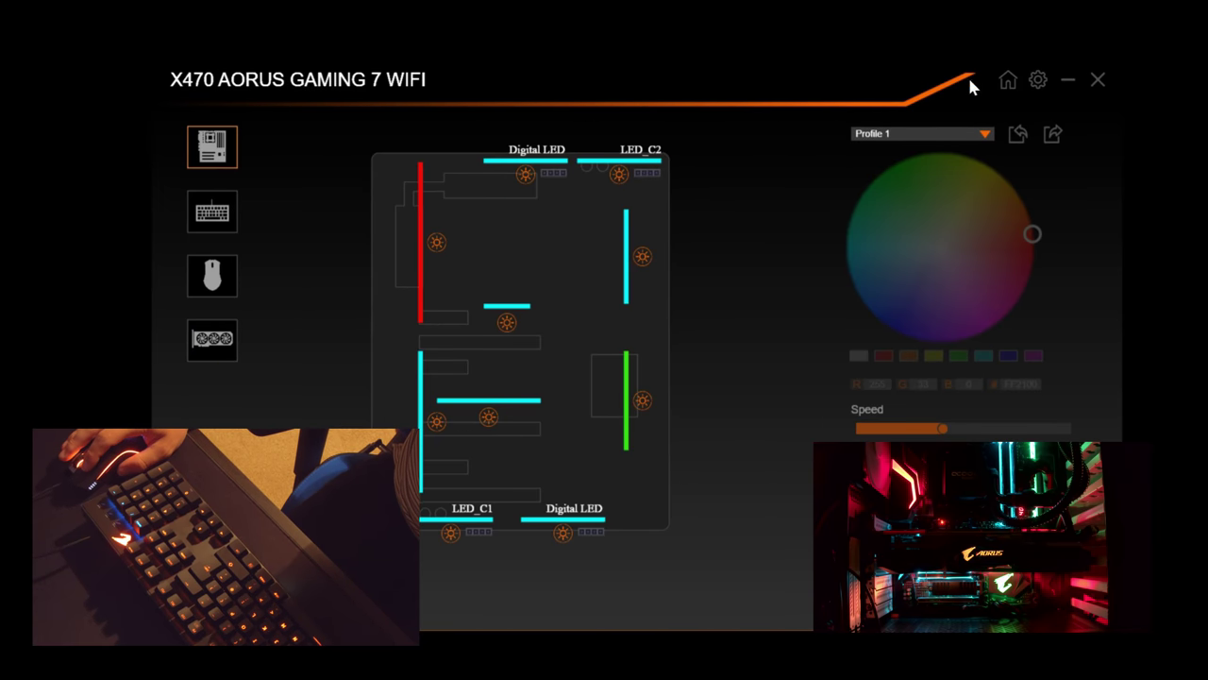
click(1004, 82)
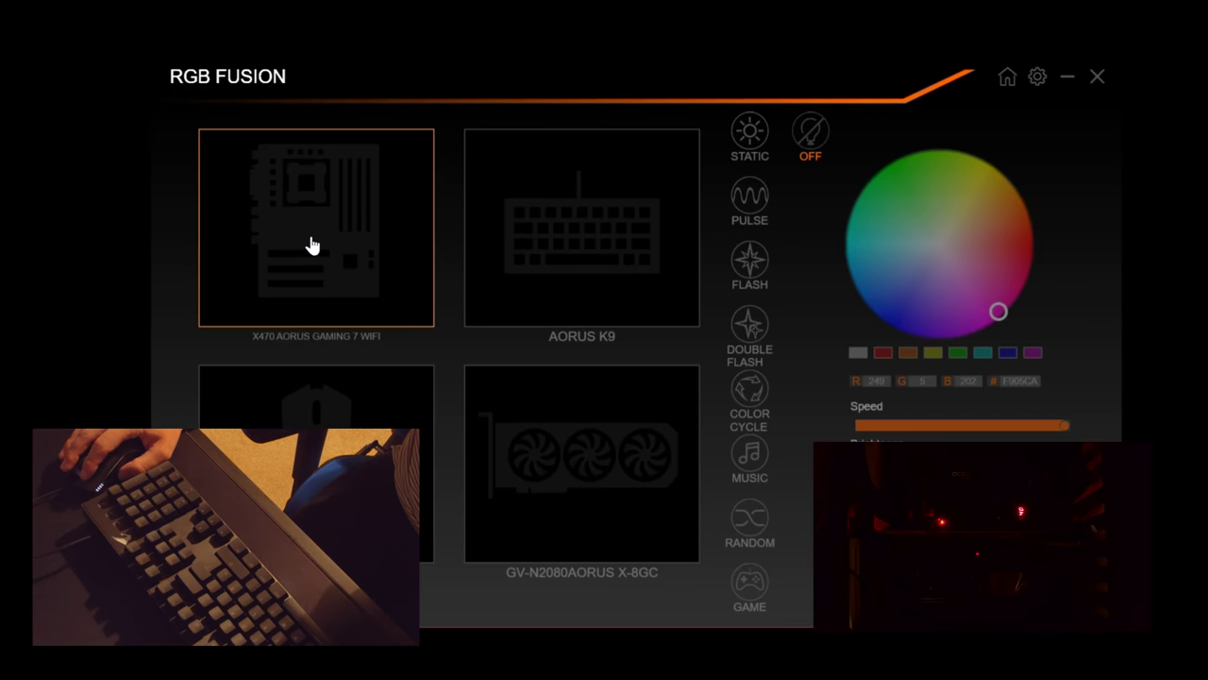
Step: From the overview, set all devices to Static cyan 00FEFF
click(481, 238)
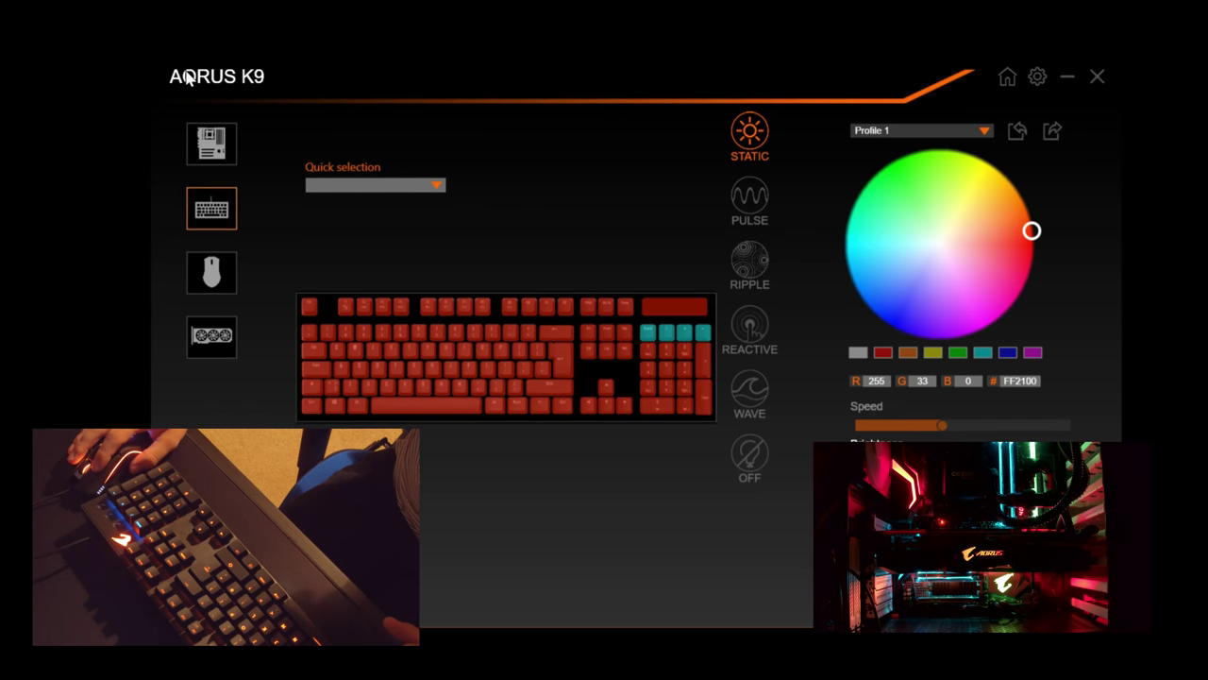
click(227, 151)
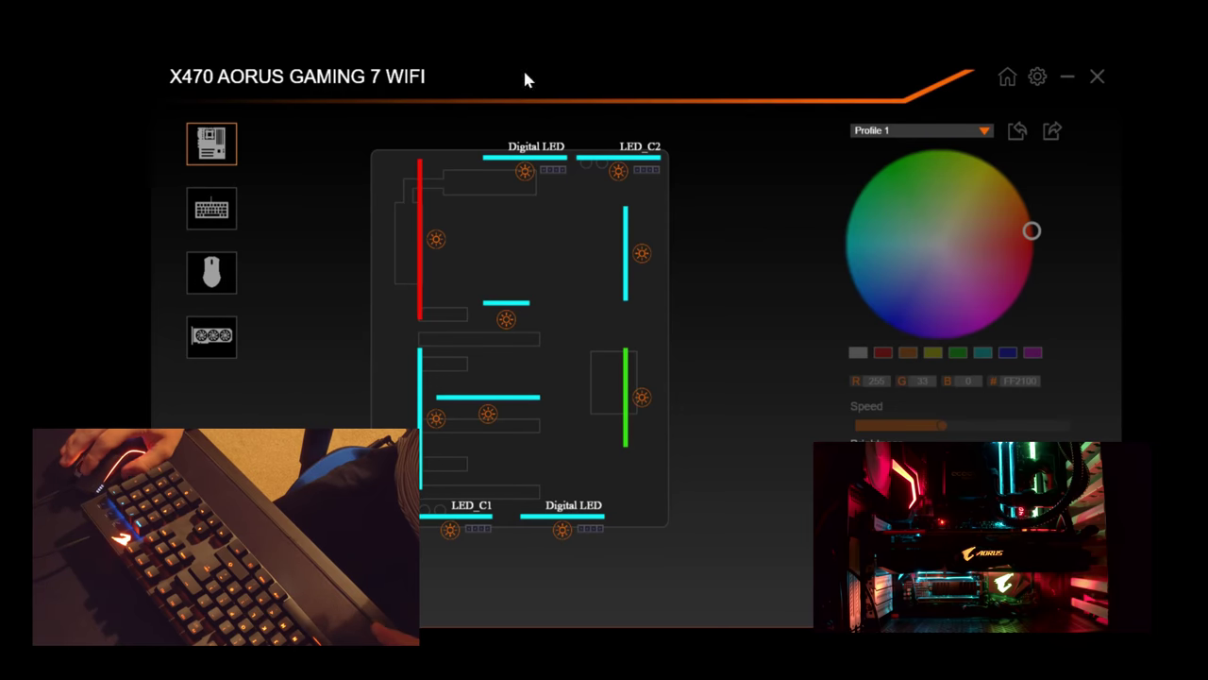
click(1006, 79)
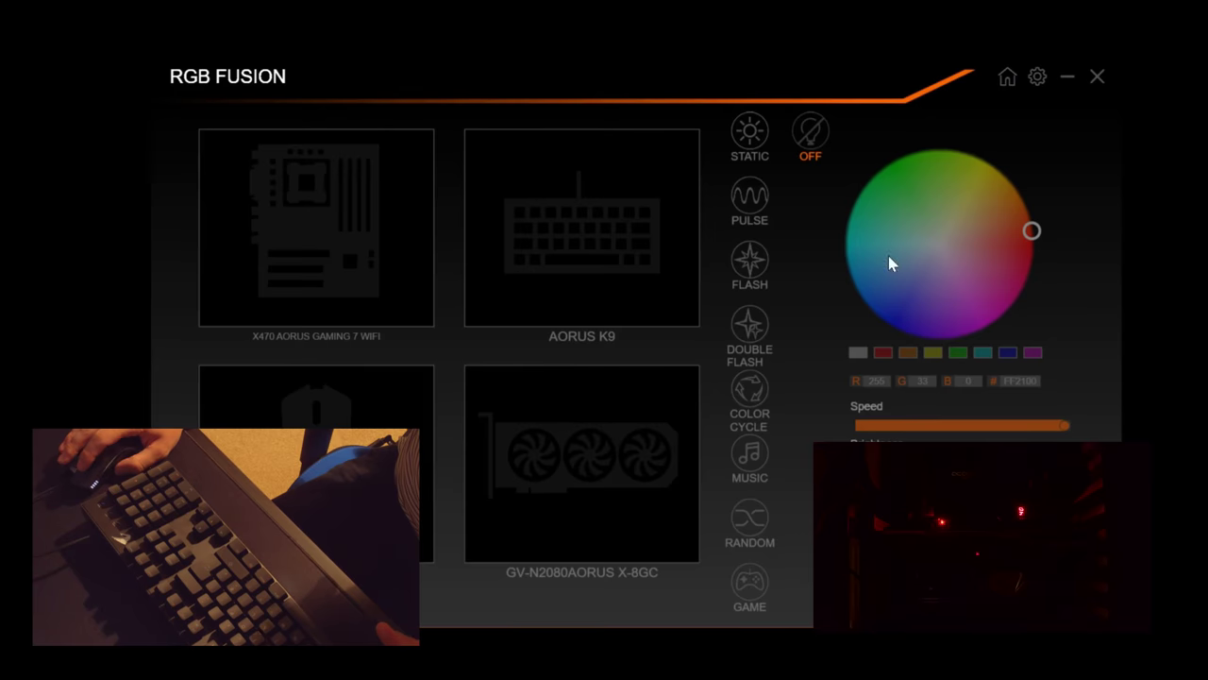
click(749, 132)
drag(873, 250, 848, 244)
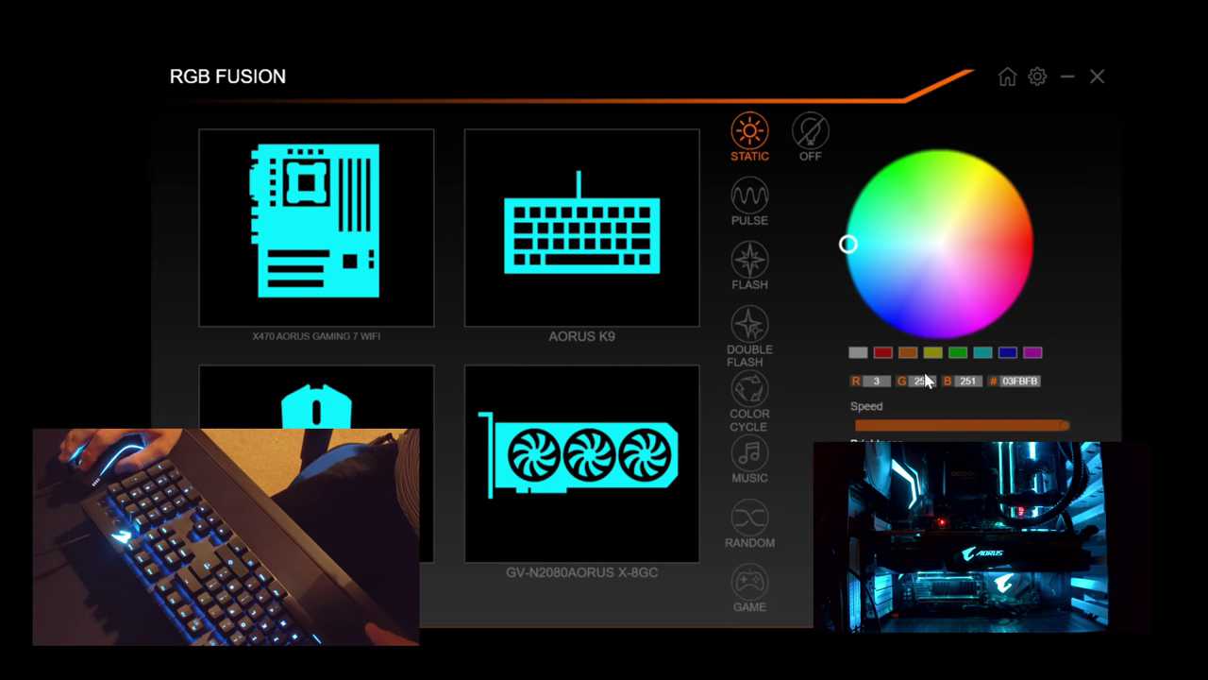
click(982, 353)
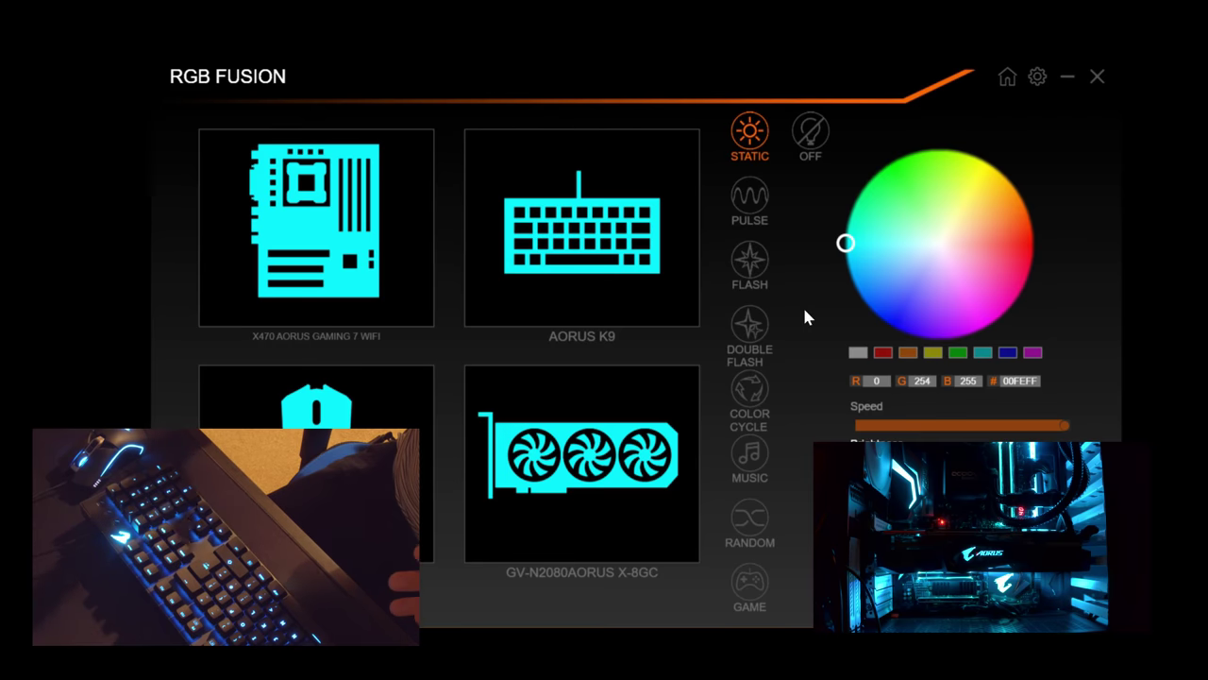
Step: Open the X470 motherboard's LED layout
click(371, 242)
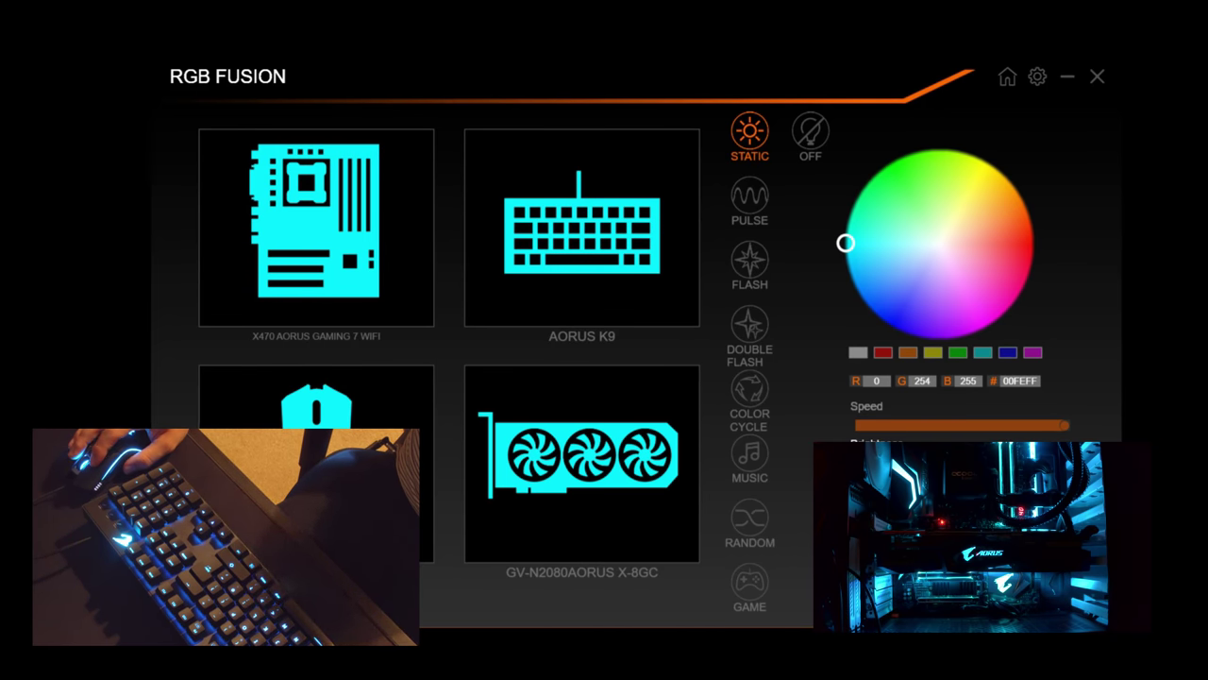
click(748, 200)
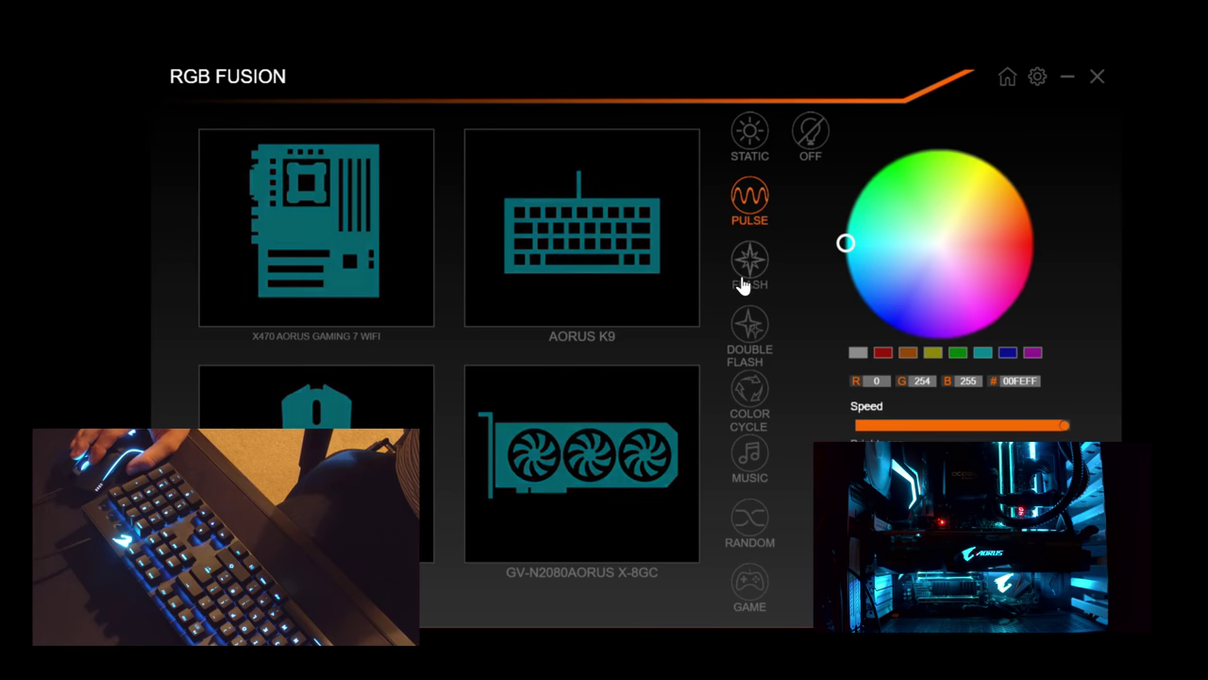